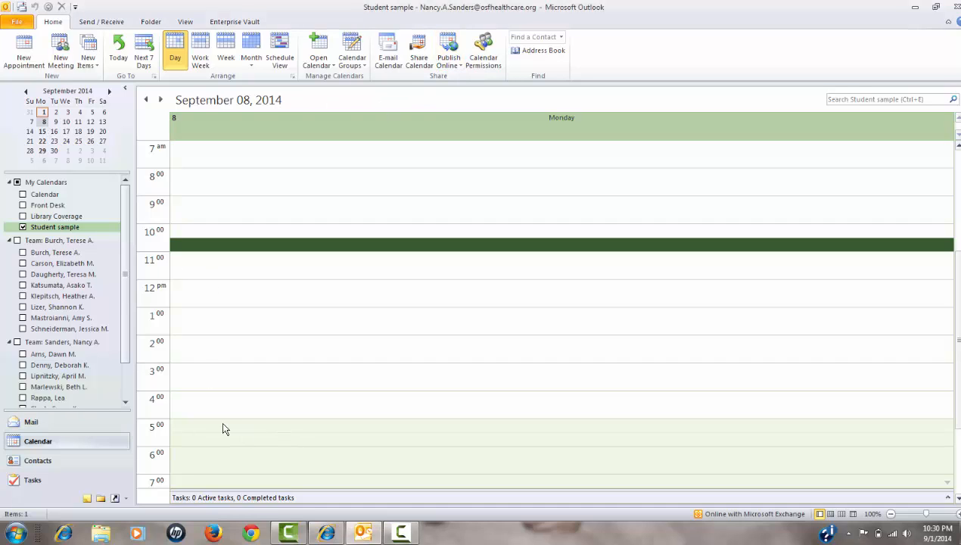
Create an appointment at 3:00 PM on September 8, 2014 with subject "S300" and location "GS Auditorium".
{"action": "left_click", "coordinate": [205, 371]}
{"action": "double_click", "coordinate": [205, 371]}
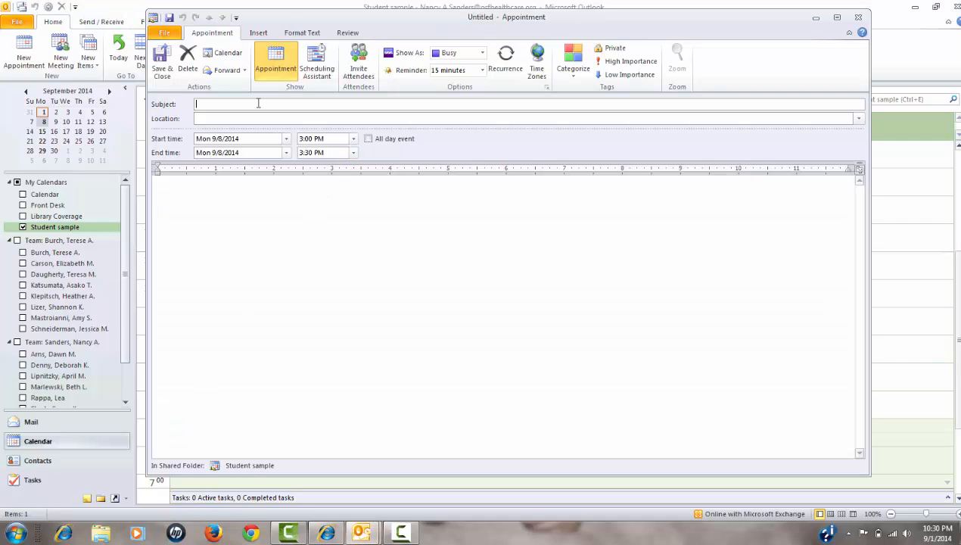
{"action": "type", "text": "S300"}
{"action": "key", "text": "Tab"}
{"action": "type", "text": "GS "}
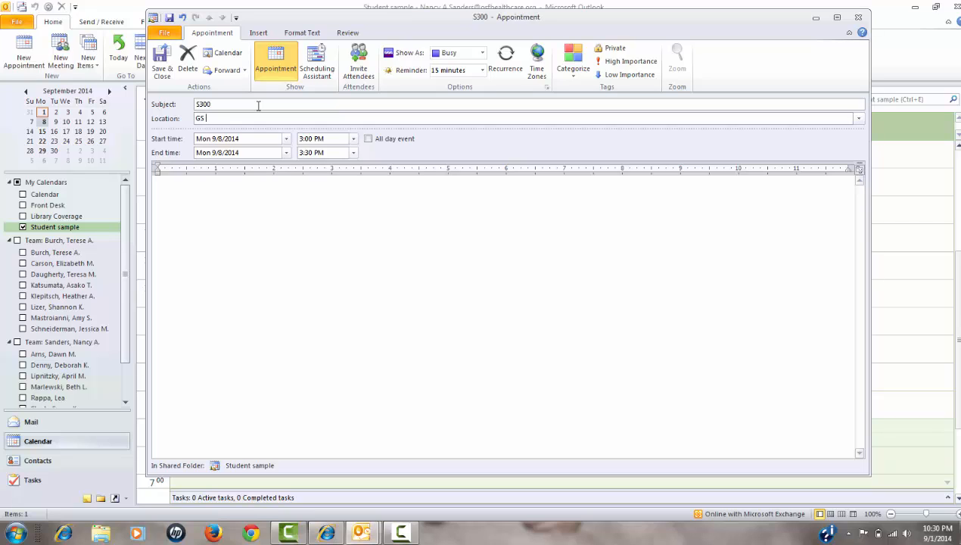
{"action": "type", "text": "Auditorium"}
Set the S300 appointment's end time to 4:50 PM.
{"action": "left_click", "coordinate": [354, 153]}
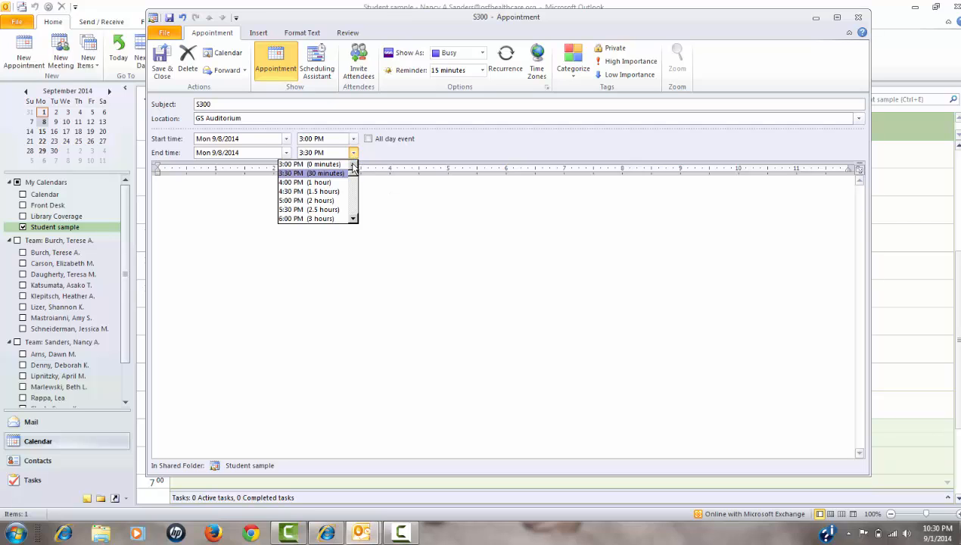
{"action": "left_click", "coordinate": [314, 152]}
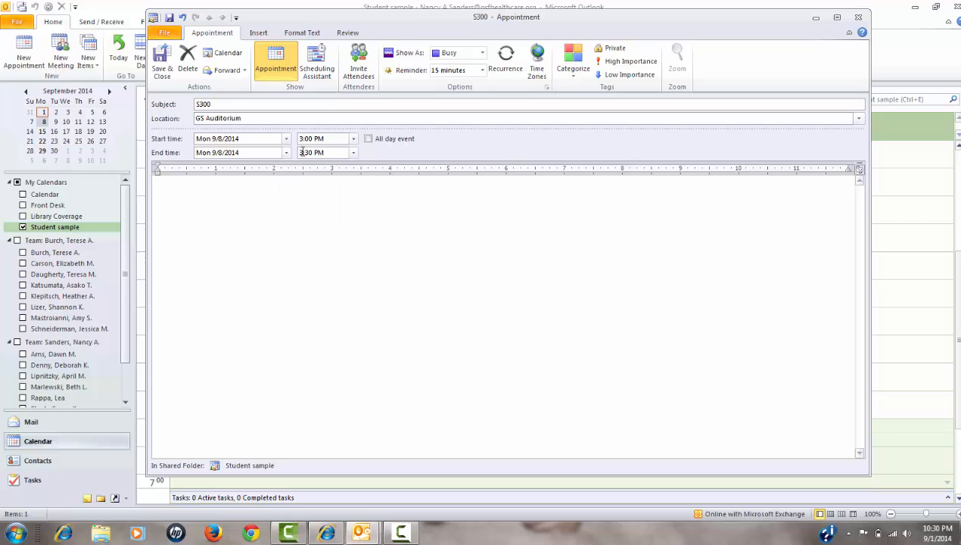
{"action": "left_click_drag", "start_coordinate": [313, 152], "coordinate": [296, 154]}
{"action": "type", "text": "450"}
Make the S300 appointment recur weekly on Mondays with an end date of 10/6/2014, and save the series.
{"action": "left_click", "coordinate": [506, 65]}
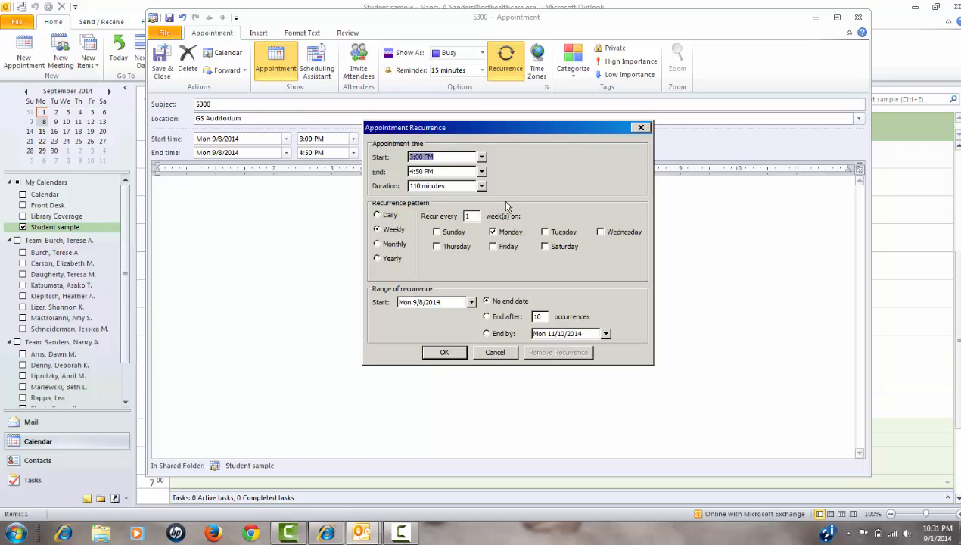
{"action": "left_click", "coordinate": [606, 334]}
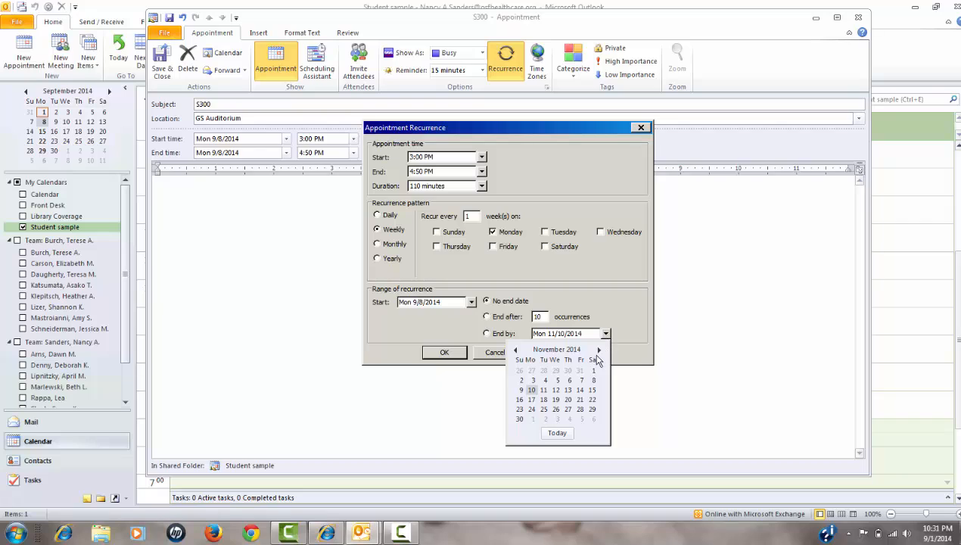
{"action": "left_click", "coordinate": [516, 351]}
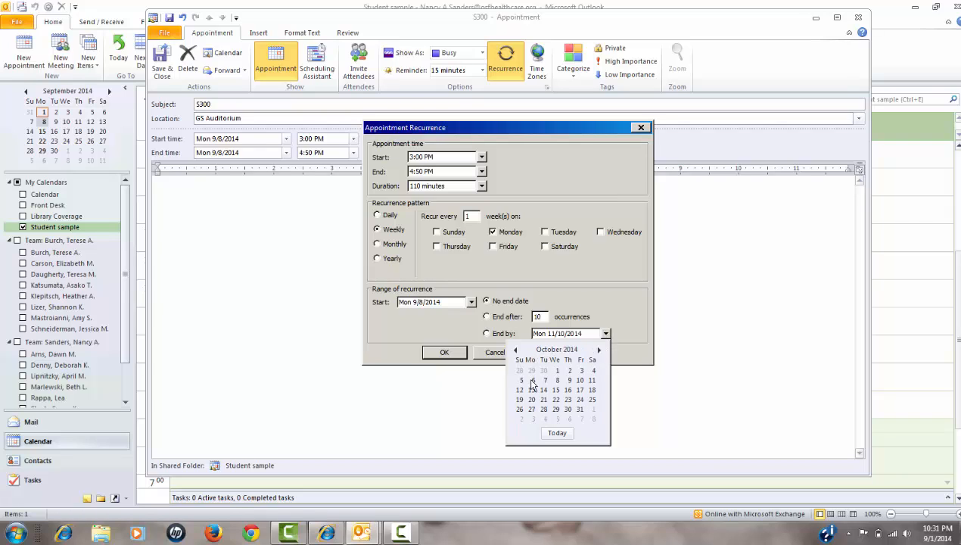
{"action": "left_click", "coordinate": [532, 380]}
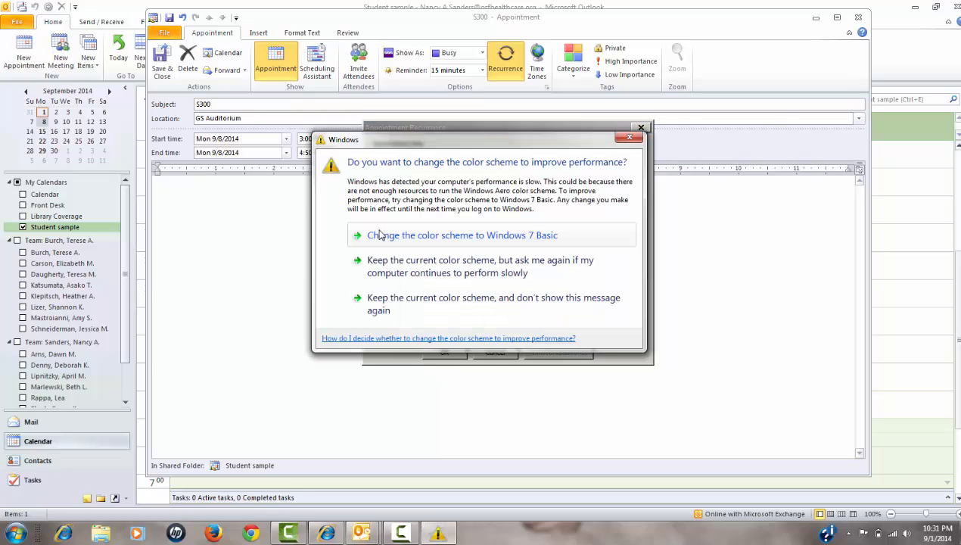
{"action": "left_click", "coordinate": [623, 137]}
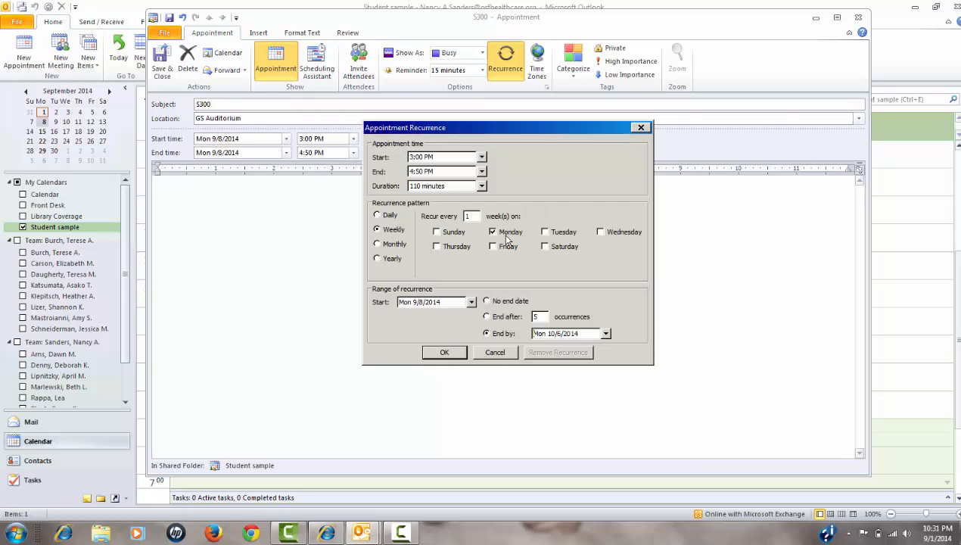
{"action": "left_click", "coordinate": [444, 352]}
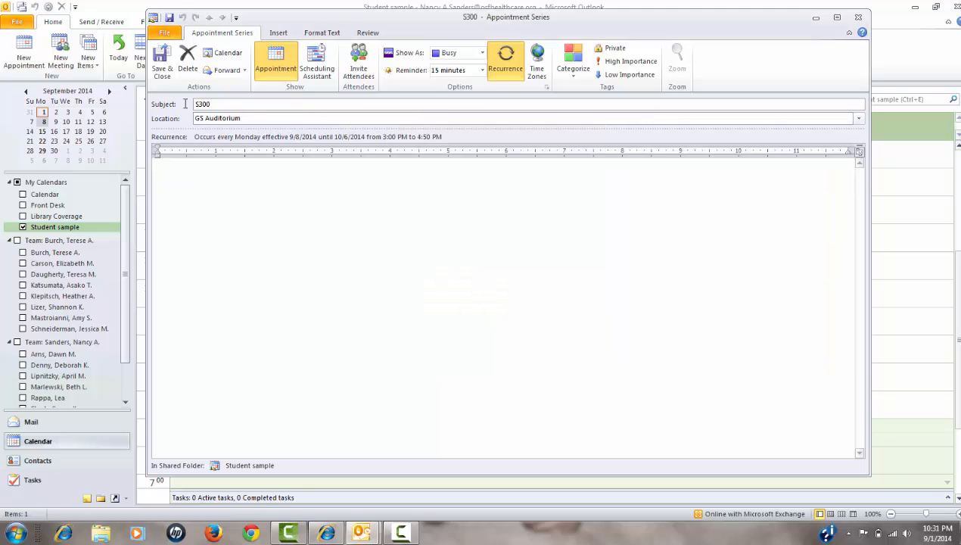
{"action": "left_click", "coordinate": [161, 65]}
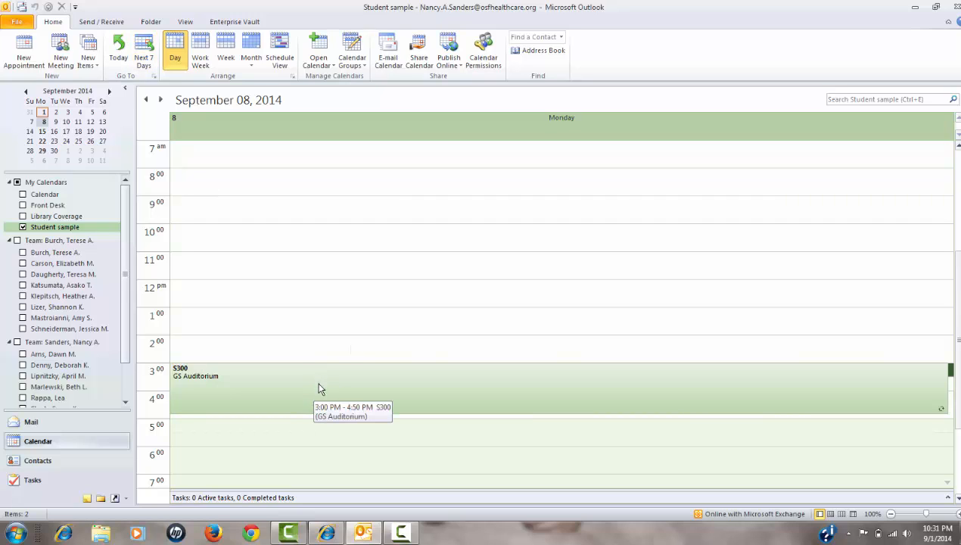
Start a new appointment on Friday, September 12, 2014 with a start time of 11:30 PM.
{"action": "left_click", "coordinate": [91, 122]}
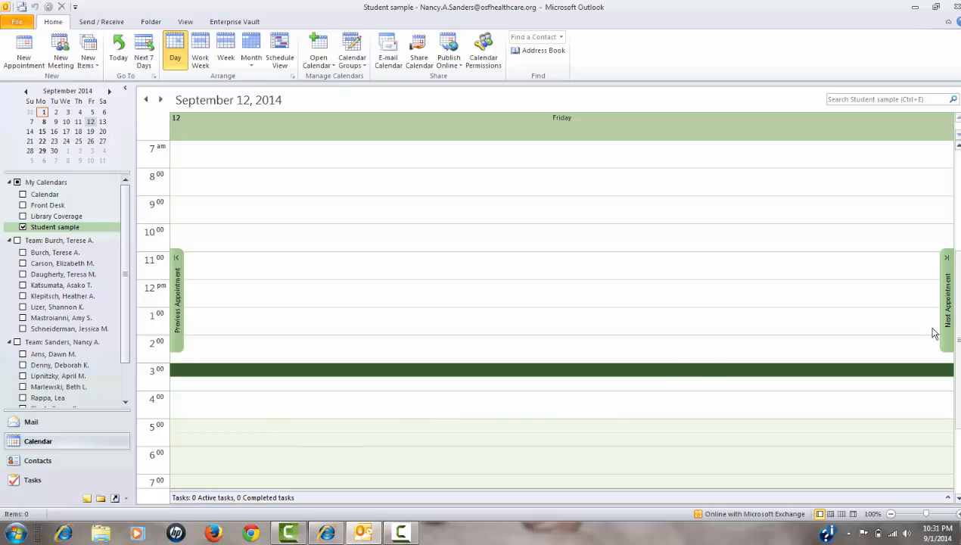
{"action": "scroll", "coordinate": [757, 341], "scroll_direction": "down", "scroll_amount": 3}
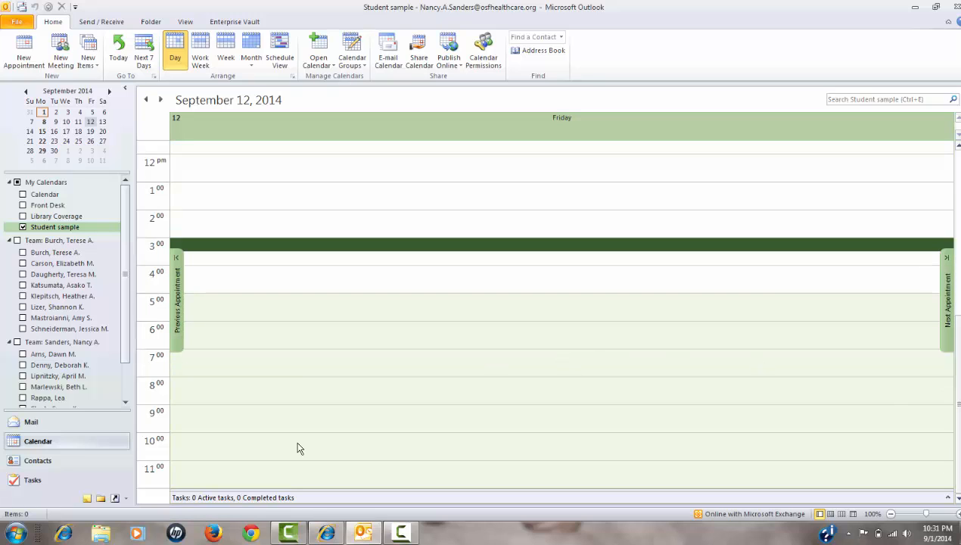
{"action": "left_click", "coordinate": [254, 475]}
{"action": "key", "text": "ctrl+n"}
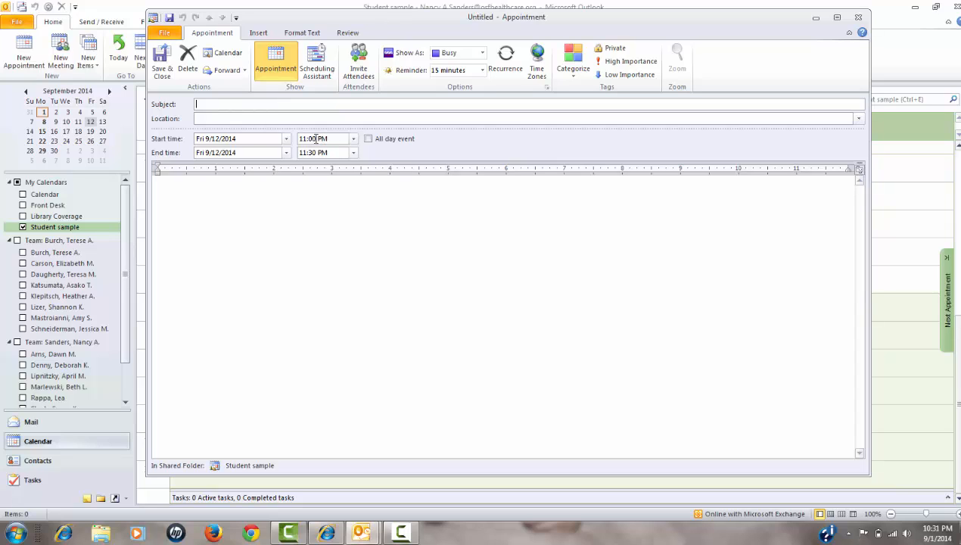
{"action": "left_click_drag", "start_coordinate": [316, 139], "coordinate": [309, 138]}
{"action": "type", "text": "55"}
{"action": "key", "text": "BackSpace"}
{"action": "key", "text": "BackSpace"}
{"action": "type", "text": "30"}
Enter "Discussion Board Original Response" as the new appointment's subject.
{"action": "left_click", "coordinate": [266, 102]}
{"action": "type", "text": "Discussion Board "}
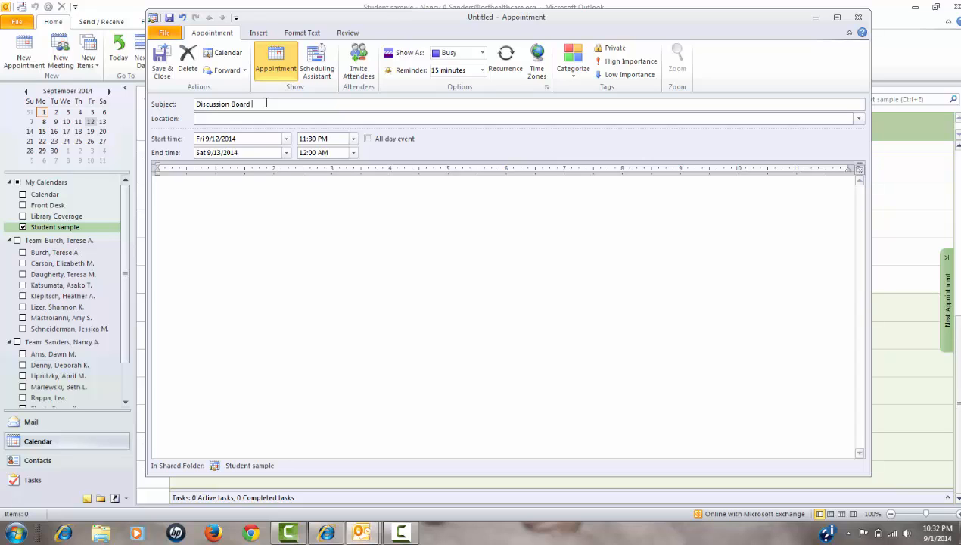
{"action": "type", "text": "Original Response"}
Make the discussion board appointment recur weekly on Fridays with an end date of 10/10/2014, and save the series.
{"action": "left_click", "coordinate": [506, 60]}
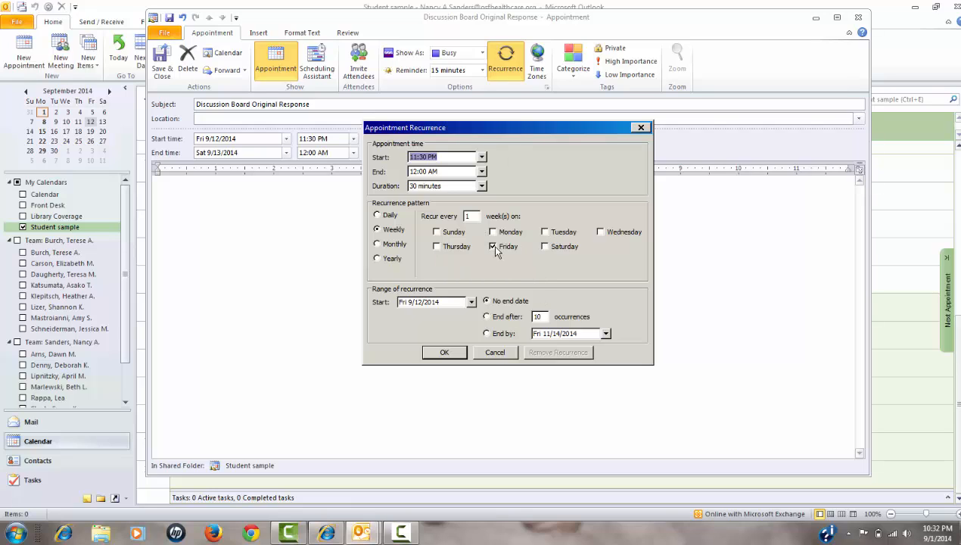
{"action": "left_click", "coordinate": [607, 335]}
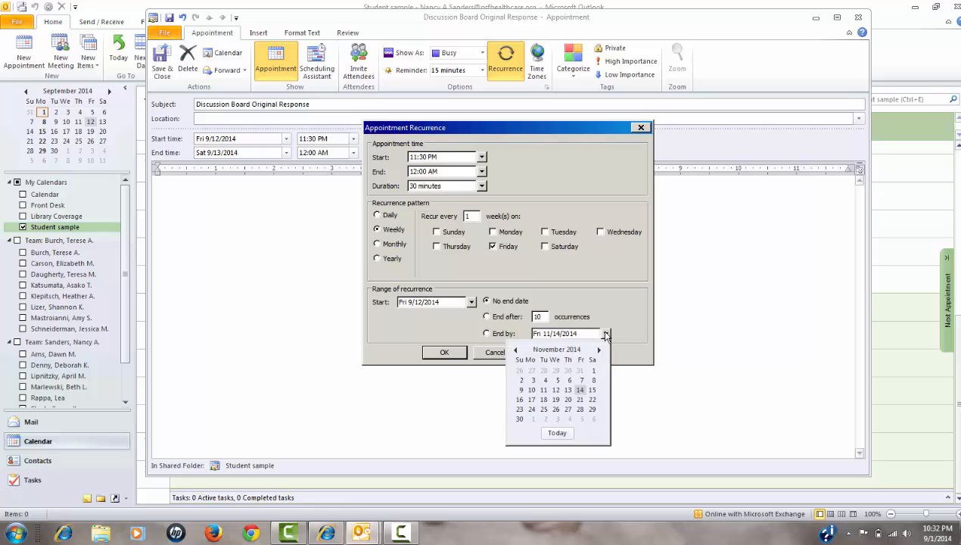
{"action": "left_click", "coordinate": [516, 350]}
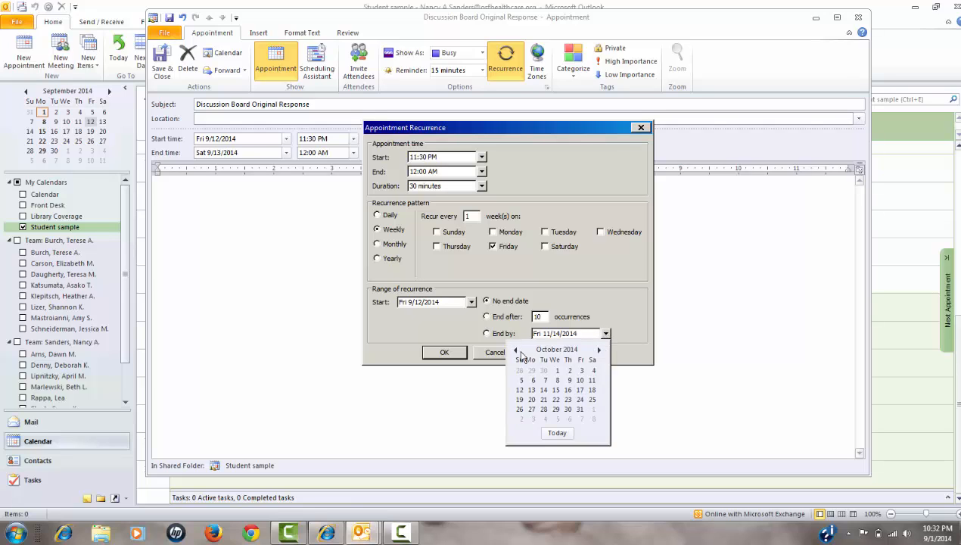
{"action": "left_click", "coordinate": [581, 381]}
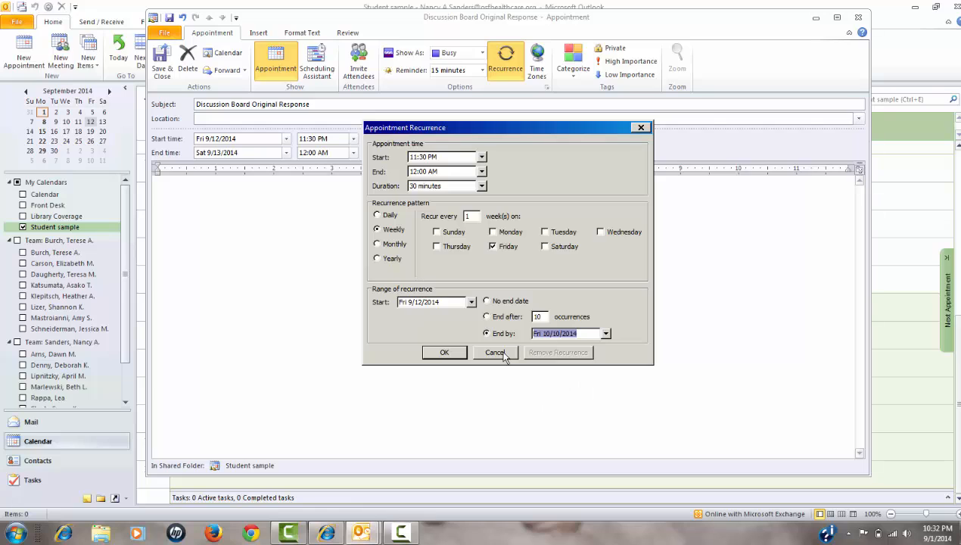
{"action": "left_click", "coordinate": [447, 353]}
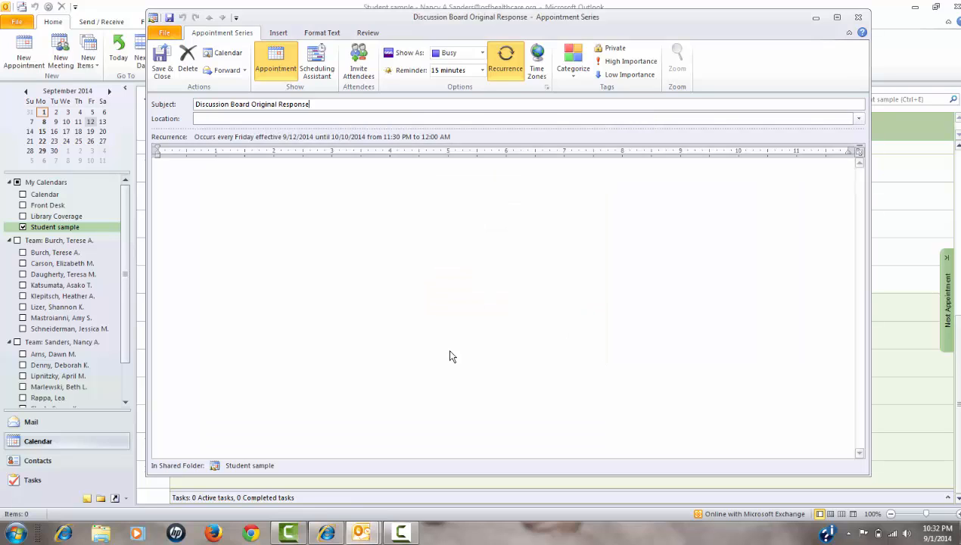
{"action": "left_click", "coordinate": [163, 69]}
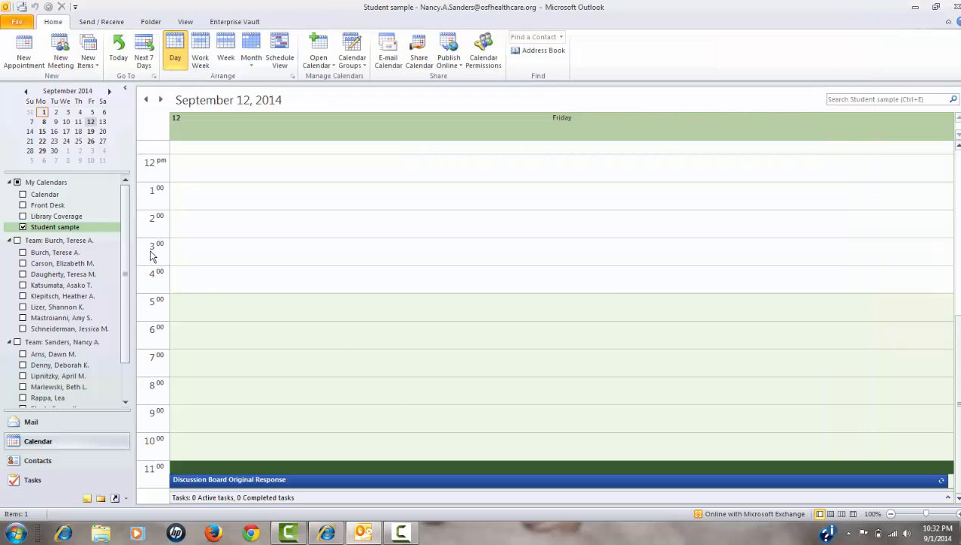
Check the Mondays and Fridays in September and October 2014 for the recurring S300 and discussion board entries.
{"action": "left_click", "coordinate": [44, 122]}
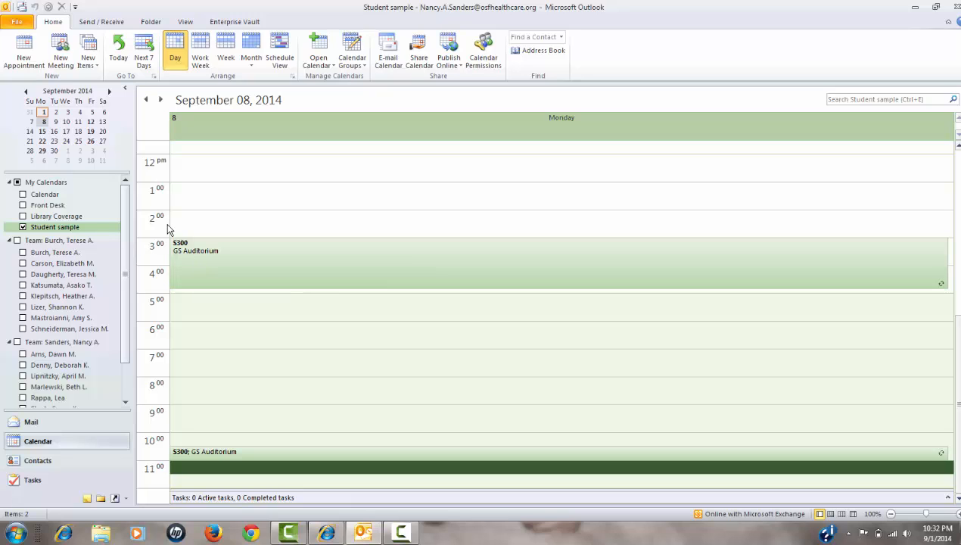
{"action": "left_click", "coordinate": [91, 122]}
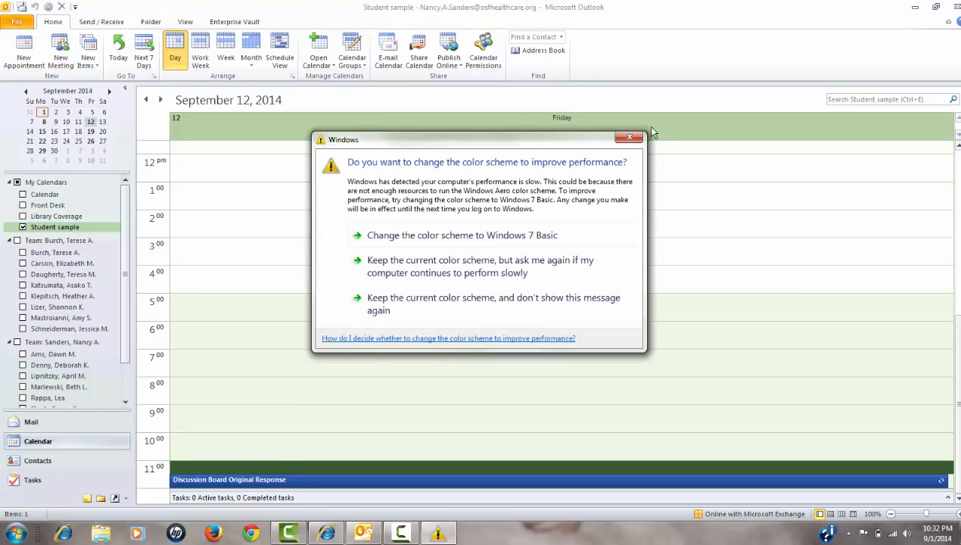
{"action": "left_click", "coordinate": [630, 137]}
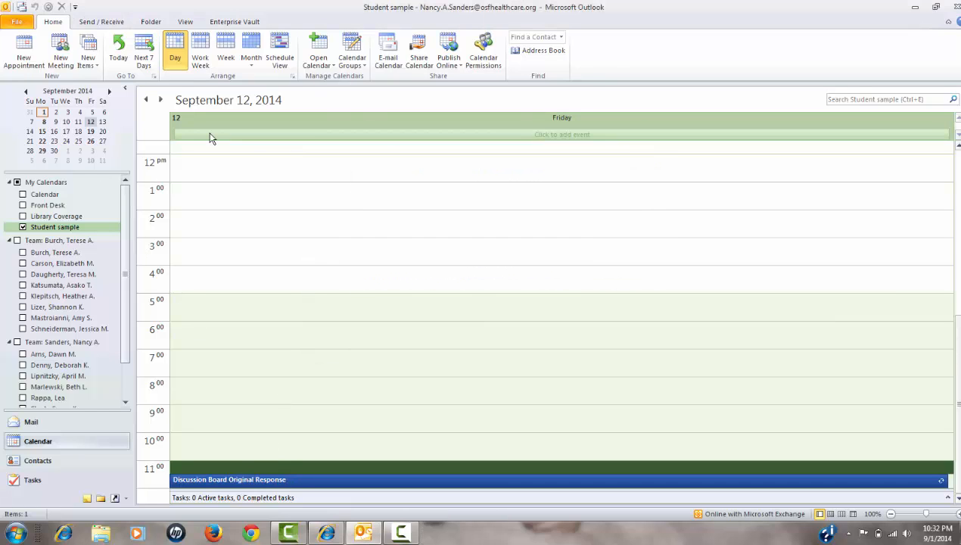
{"action": "left_click", "coordinate": [42, 132]}
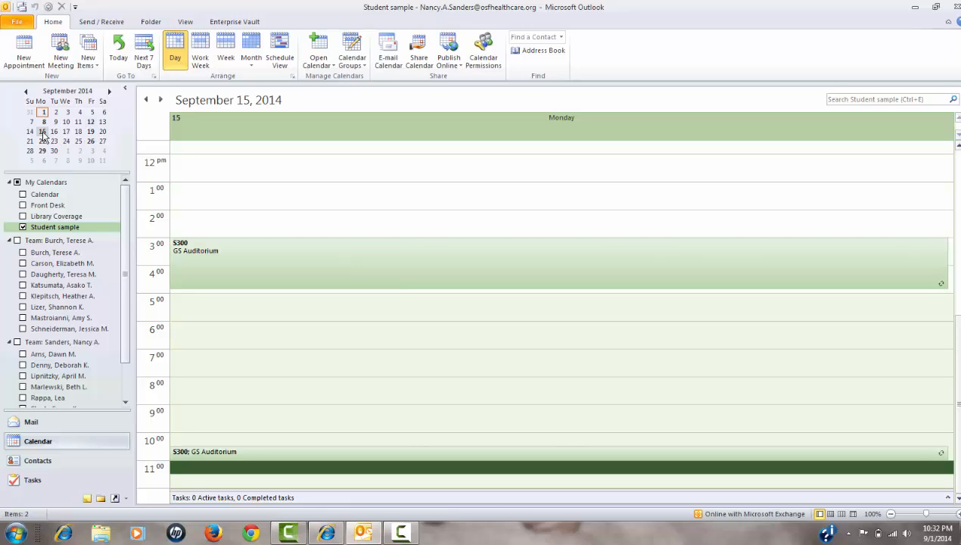
{"action": "left_click", "coordinate": [42, 141]}
{"action": "left_click", "coordinate": [42, 150]}
{"action": "left_click", "coordinate": [42, 161]}
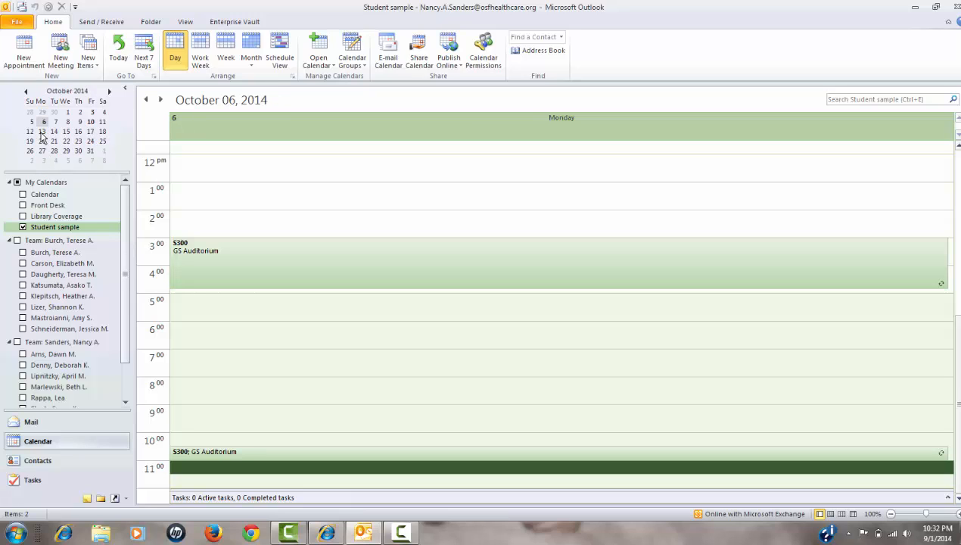
{"action": "left_click", "coordinate": [43, 131]}
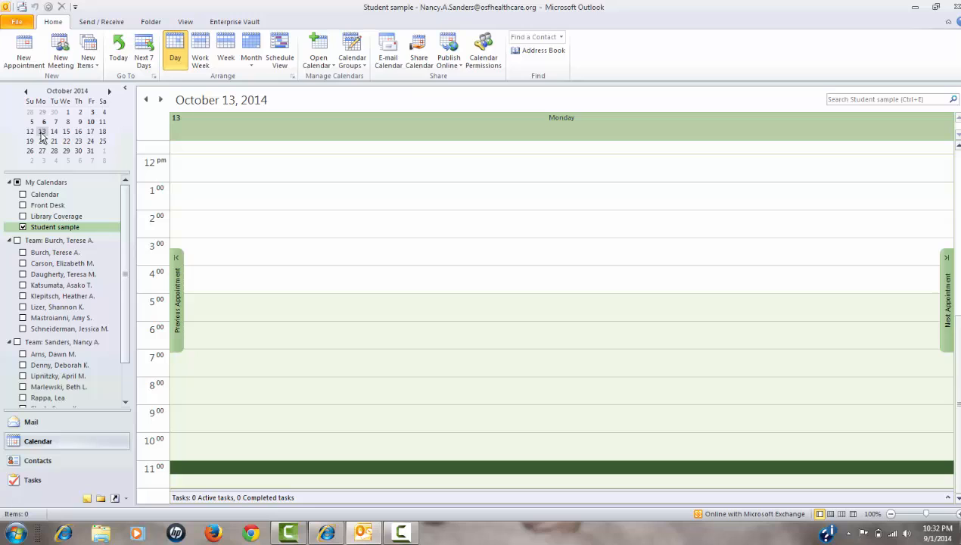
{"action": "left_click", "coordinate": [91, 122]}
{"action": "left_click", "coordinate": [92, 113]}
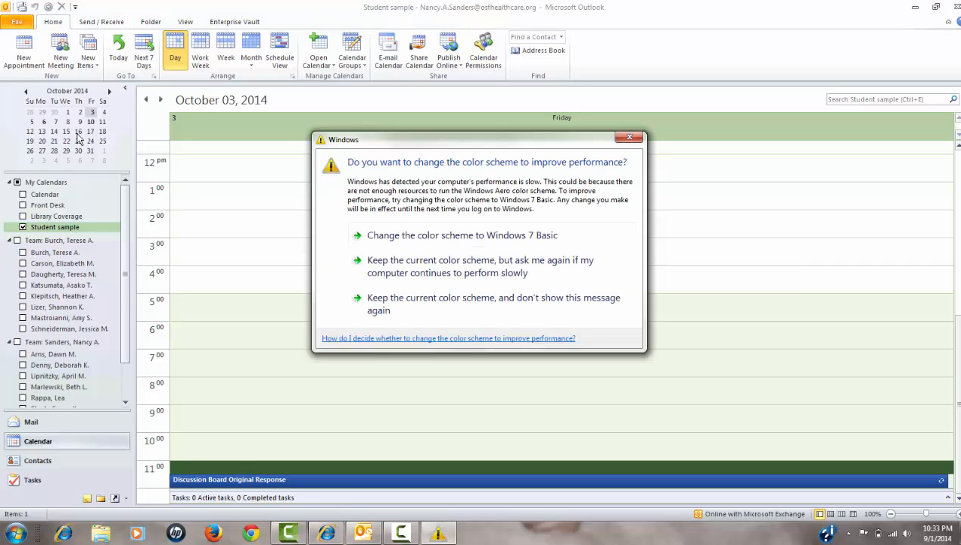
{"action": "left_click", "coordinate": [630, 137]}
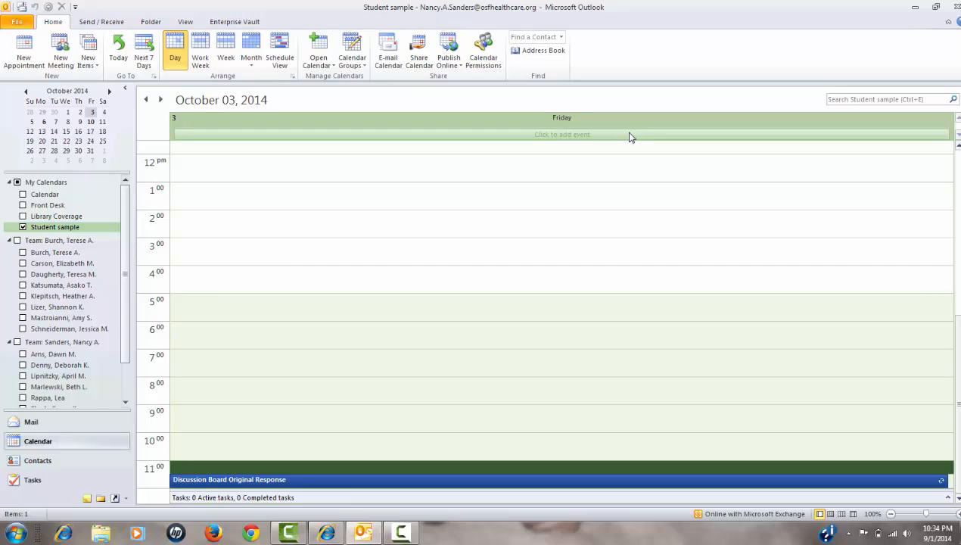
Examine the delete options for the 3:00 PM S300 occurrence on September 15, 2014.
{"action": "left_click", "coordinate": [27, 91]}
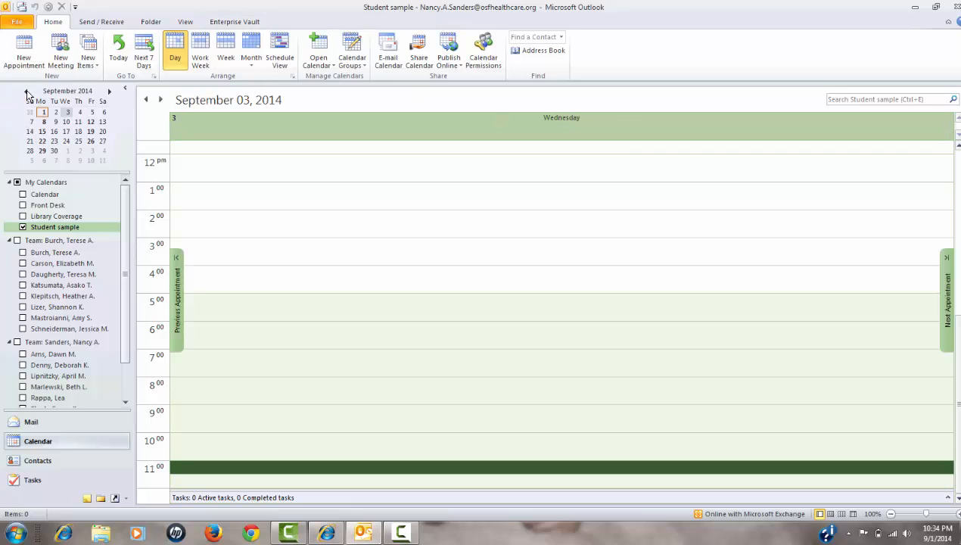
{"action": "left_click", "coordinate": [43, 132]}
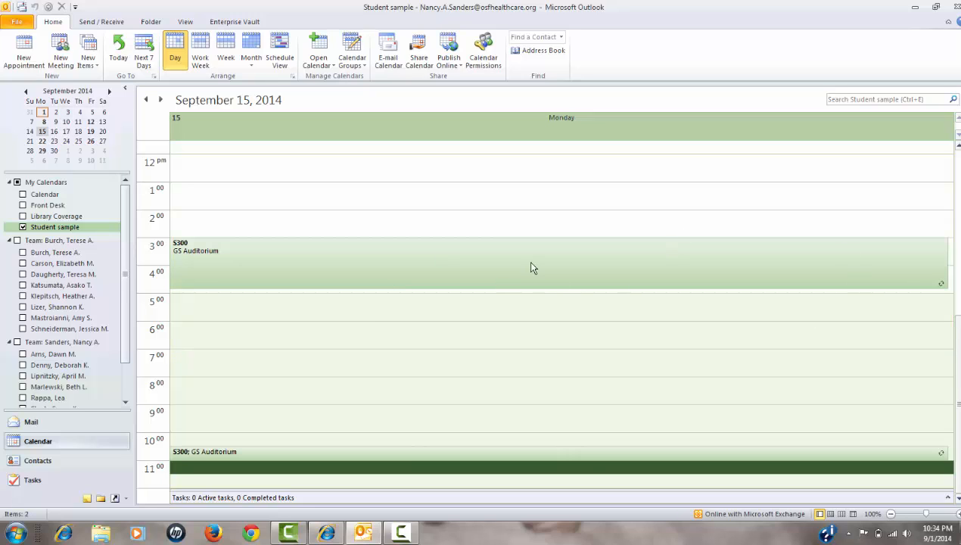
{"action": "right_click", "coordinate": [460, 270]}
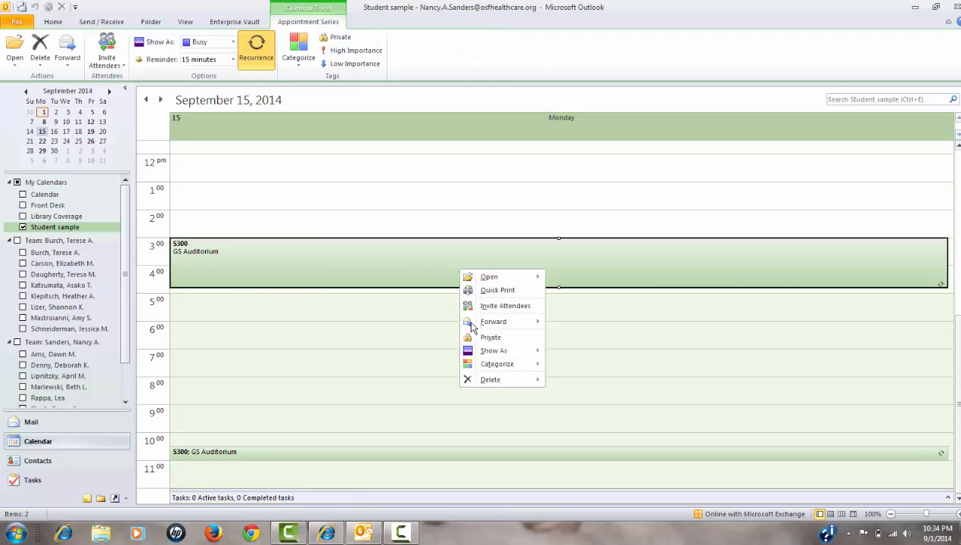
{"action": "mouse_move", "coordinate": [485, 380]}
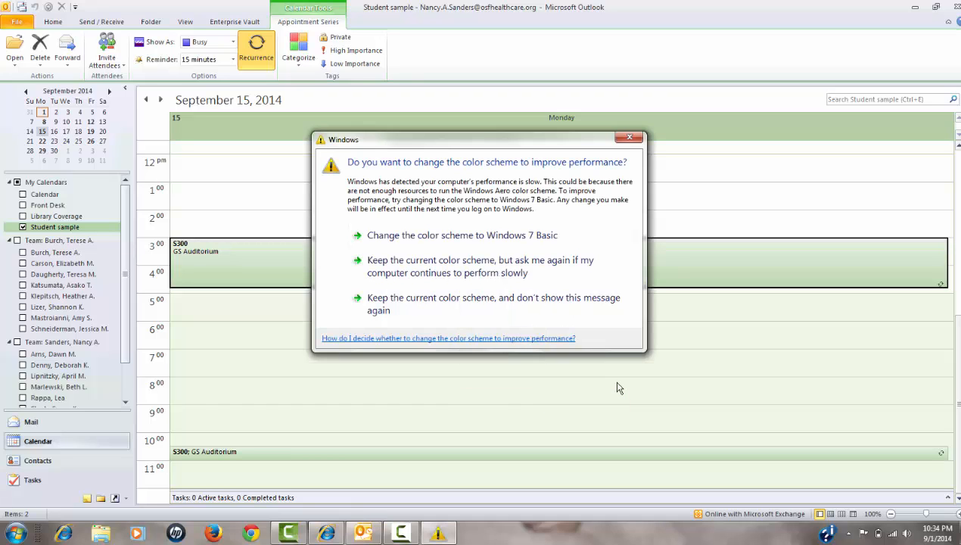
{"action": "left_click", "coordinate": [629, 139]}
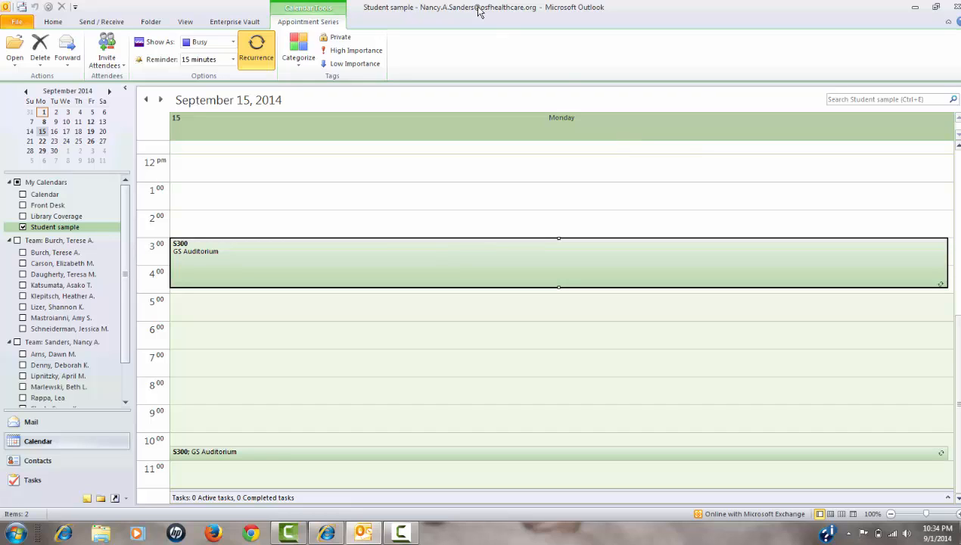
Look through the sample calendar's months from October to December 2014, then back to August and September.
{"action": "left_click", "coordinate": [109, 91]}
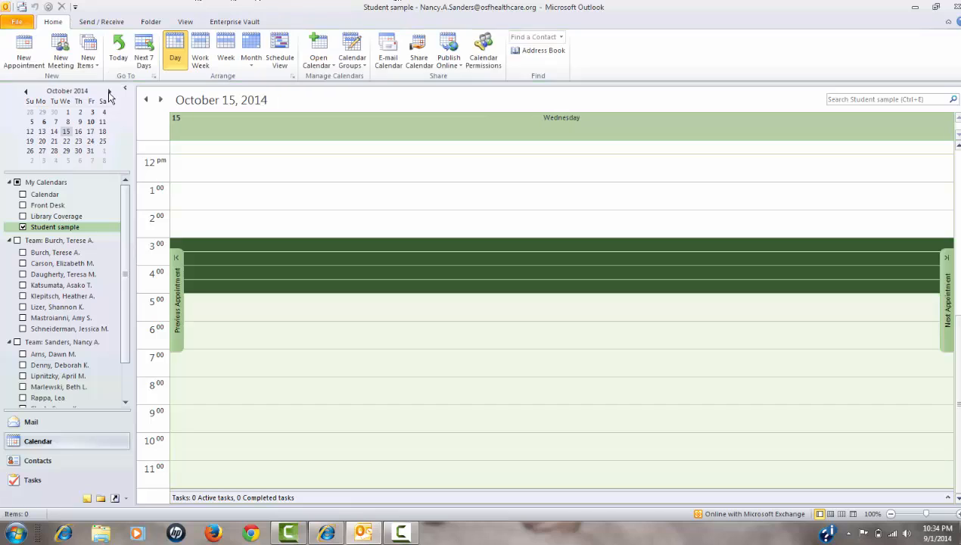
{"action": "left_click", "coordinate": [109, 92]}
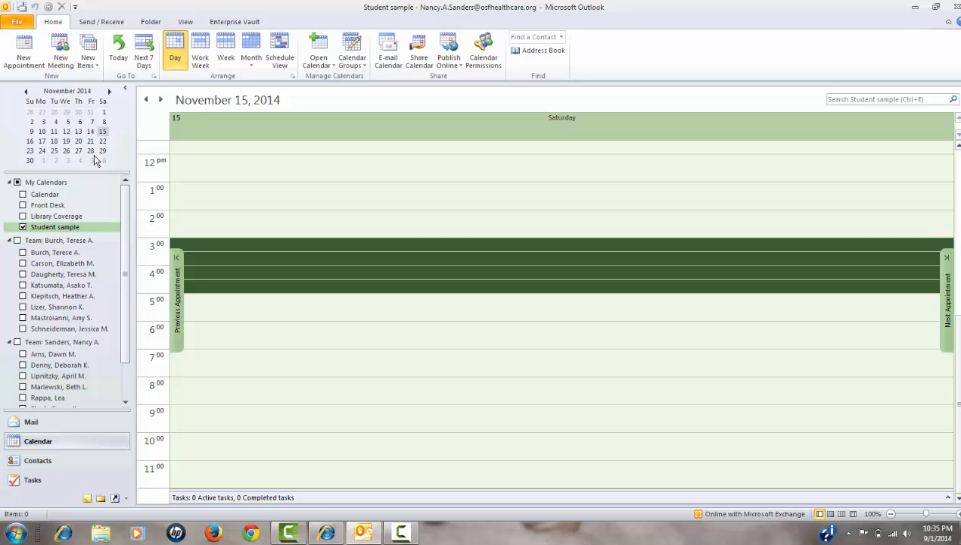
{"action": "left_click", "coordinate": [109, 92]}
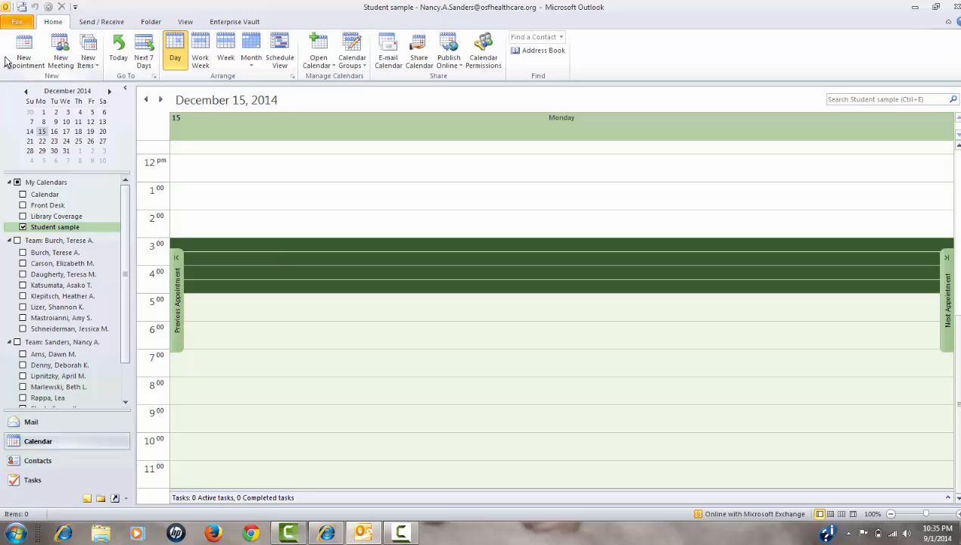
{"action": "left_click", "coordinate": [27, 92]}
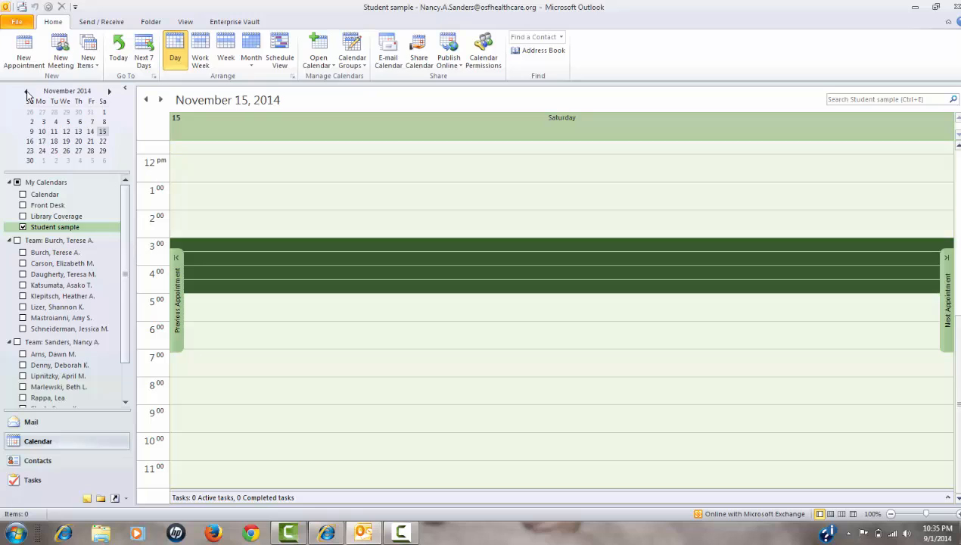
{"action": "left_click", "coordinate": [27, 92]}
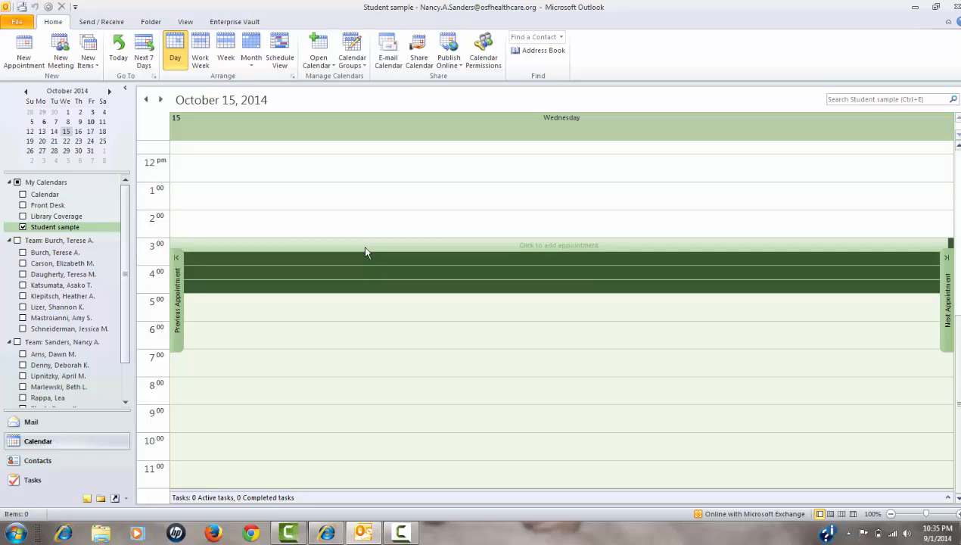
{"action": "left_click", "coordinate": [27, 92]}
{"action": "left_click", "coordinate": [27, 92]}
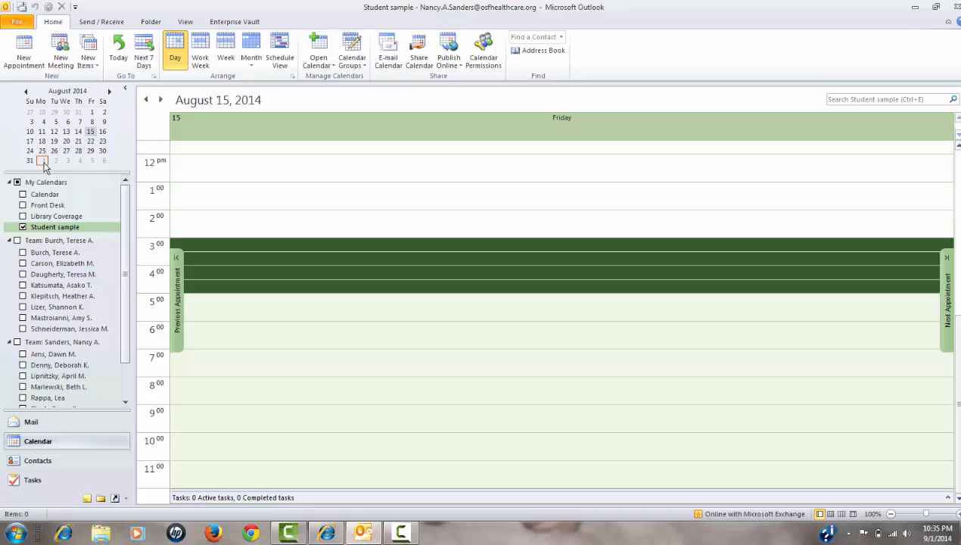
{"action": "left_click", "coordinate": [109, 92]}
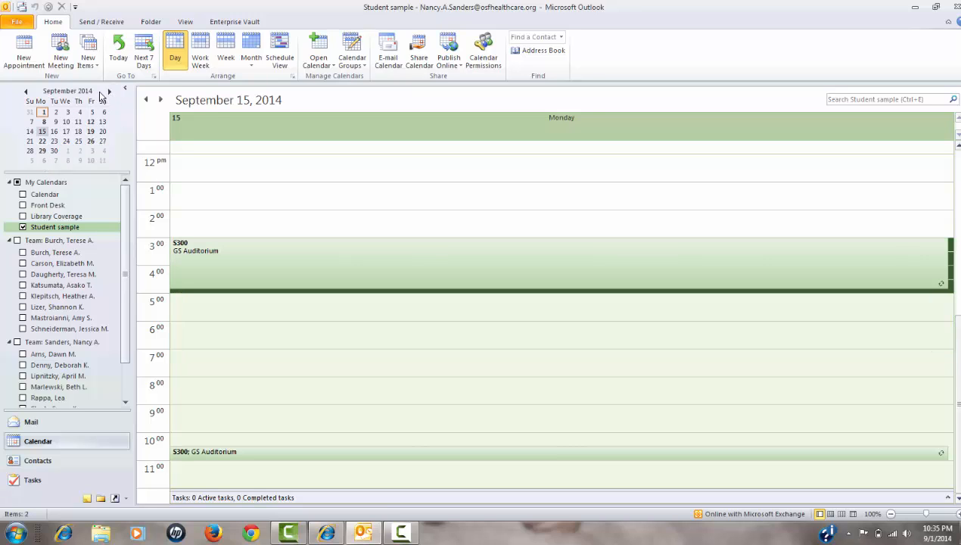
Create an appointment on Monday, September 8, 2014 from 10:00 AM to 11:00 AM with the subject "College Hour".
{"action": "left_click", "coordinate": [43, 121]}
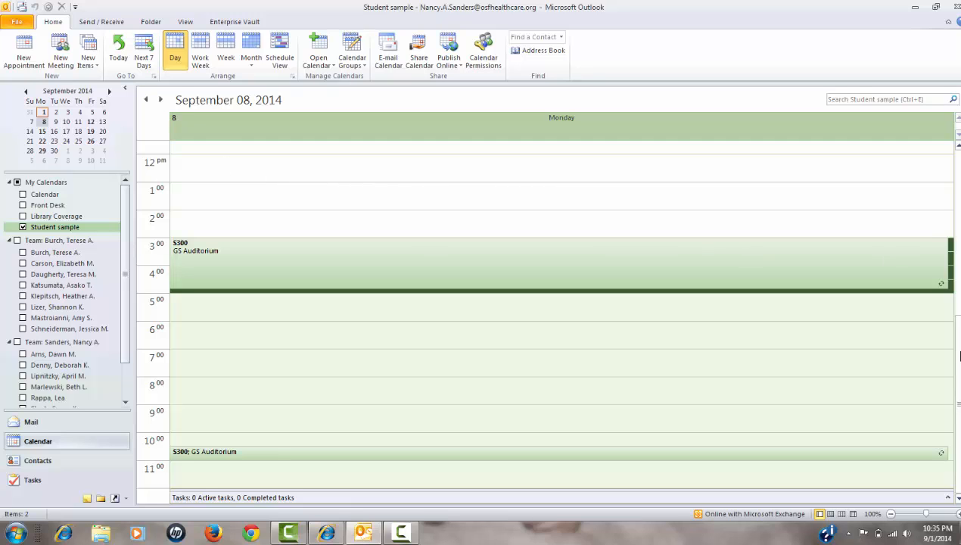
{"action": "scroll", "coordinate": [530, 288], "scroll_direction": "up", "scroll_amount": 6}
{"action": "double_click", "coordinate": [236, 274]}
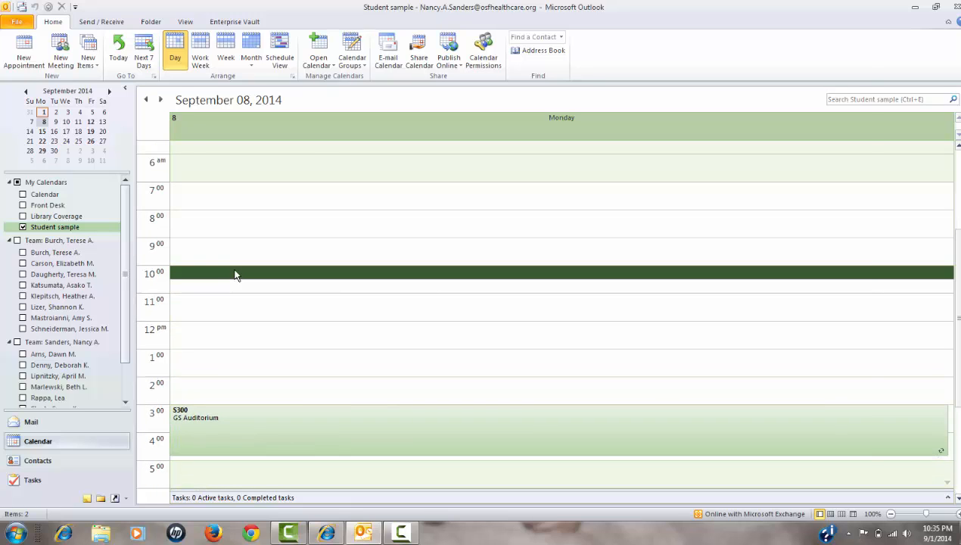
{"action": "left_click", "coordinate": [352, 152]}
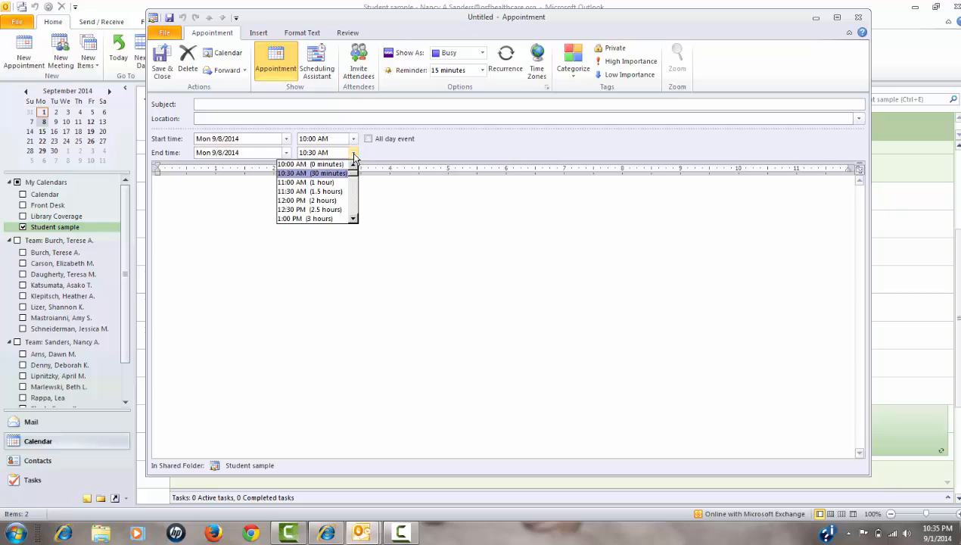
{"action": "left_click", "coordinate": [342, 182]}
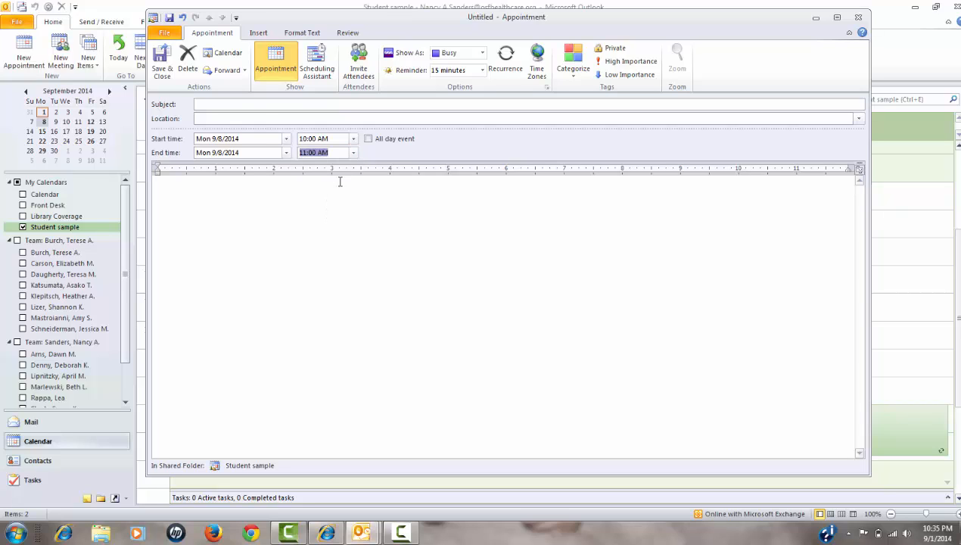
{"action": "left_click", "coordinate": [246, 104]}
{"action": "type", "text": "College Hour"}
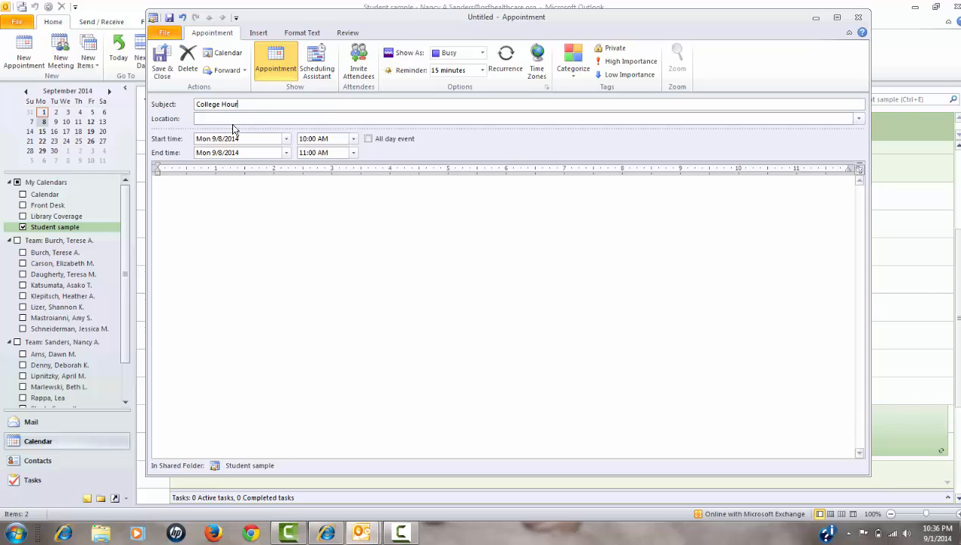
Make the College Hour appointment recur weekly on Mondays with an end date of 12/8/2014, and save the series.
{"action": "left_click", "coordinate": [230, 118]}
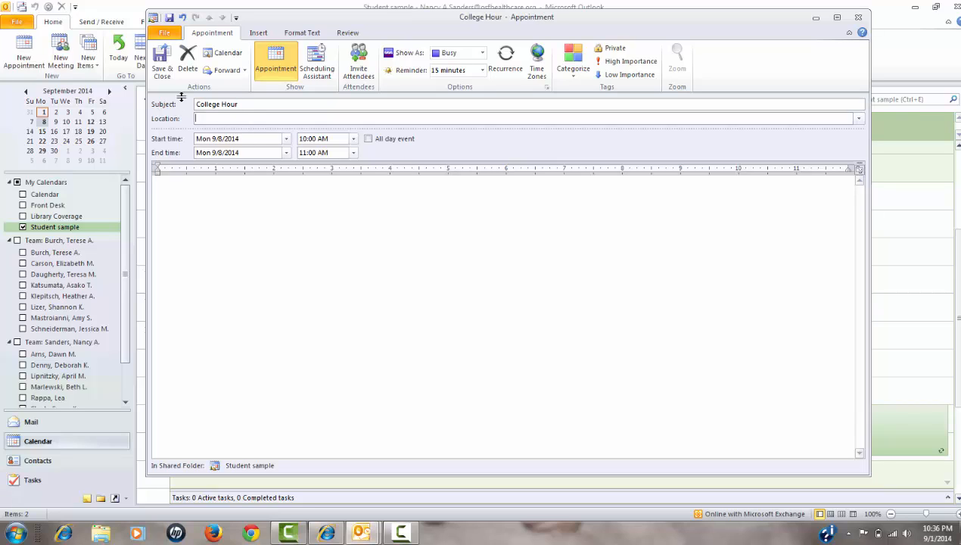
{"action": "left_click", "coordinate": [505, 64]}
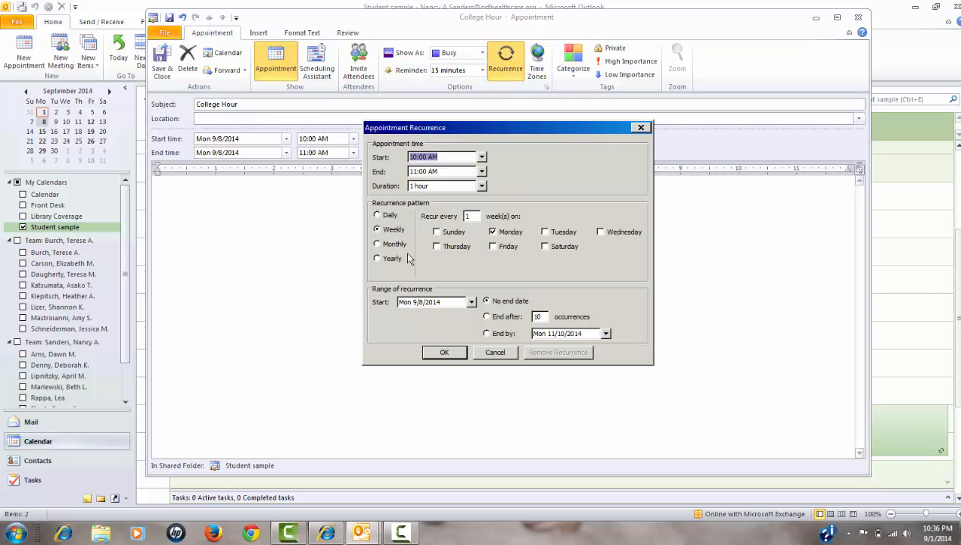
{"action": "left_click", "coordinate": [606, 334]}
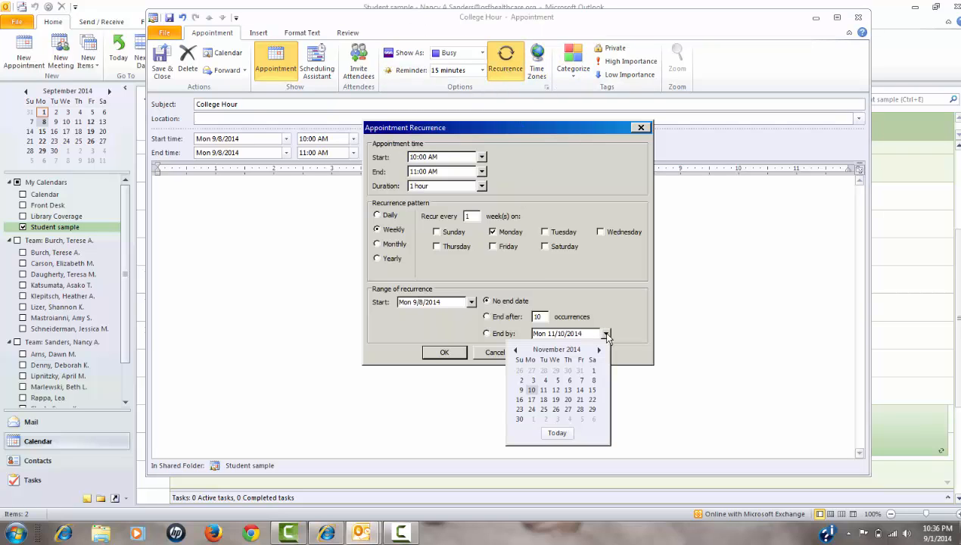
{"action": "left_click", "coordinate": [599, 350]}
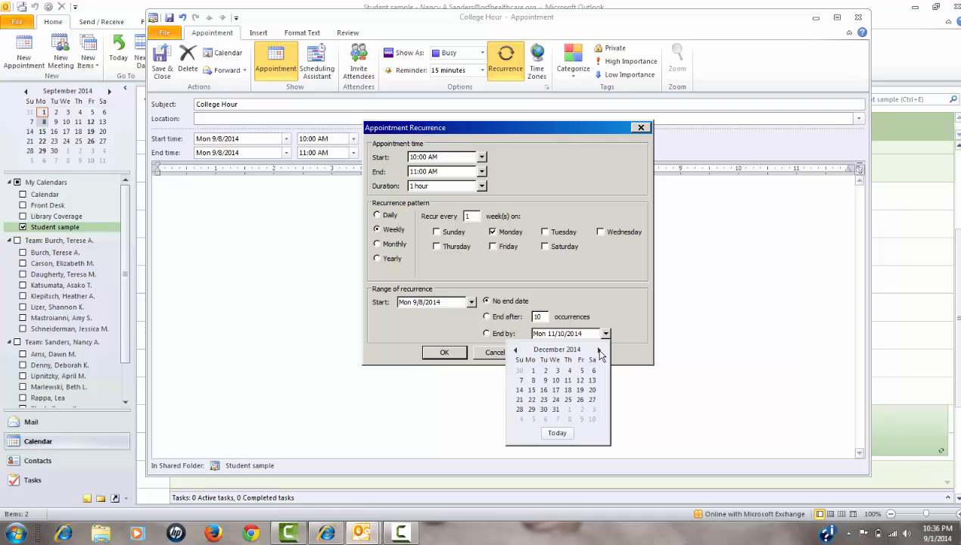
{"action": "left_click", "coordinate": [533, 384]}
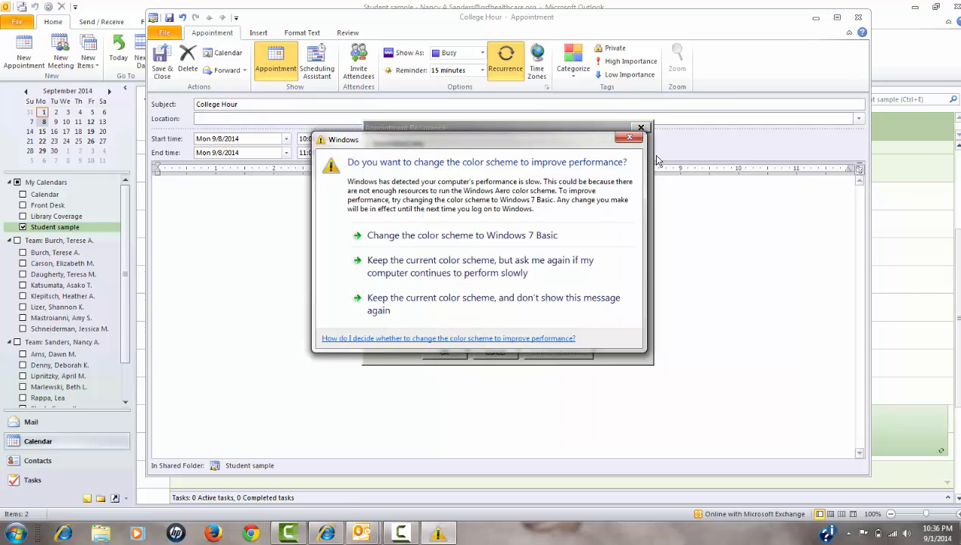
{"action": "left_click", "coordinate": [630, 137]}
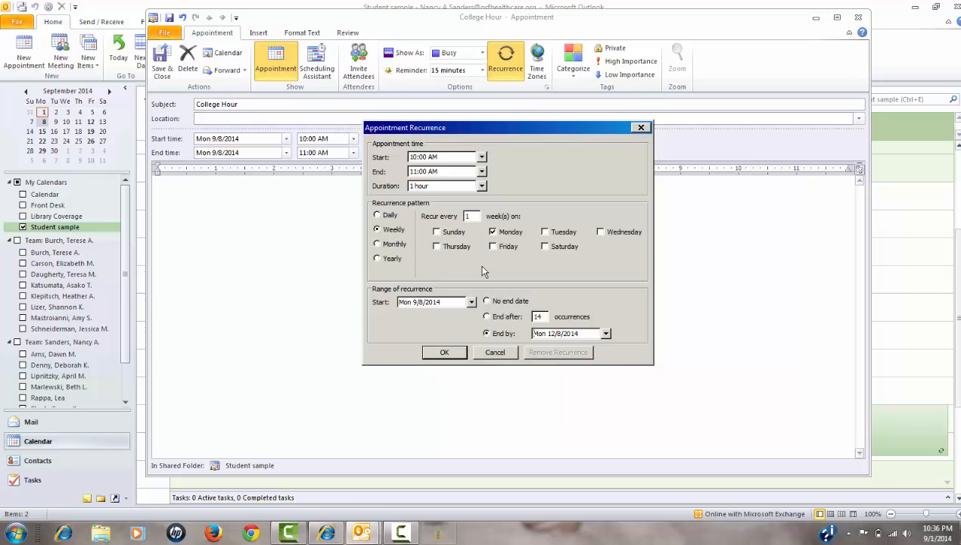
{"action": "left_click", "coordinate": [442, 353]}
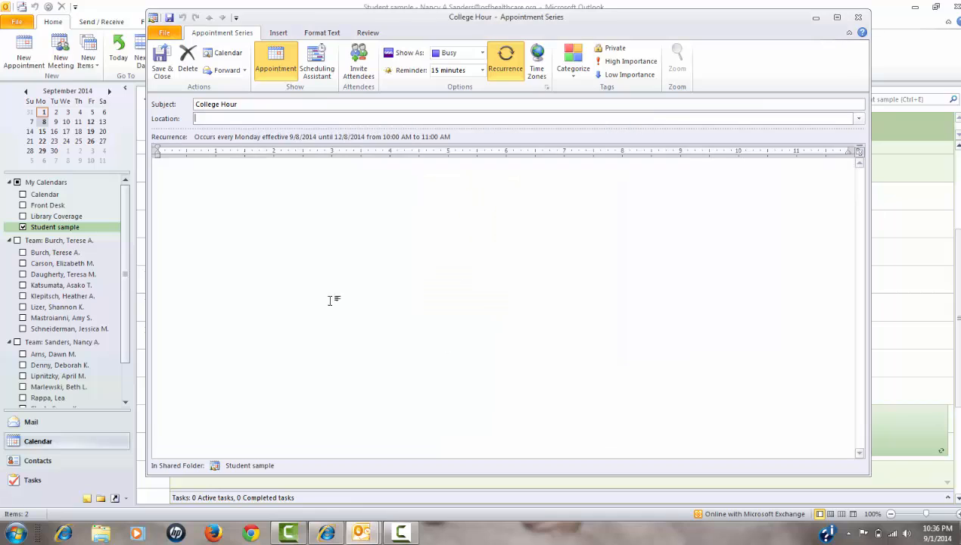
{"action": "left_click", "coordinate": [162, 68]}
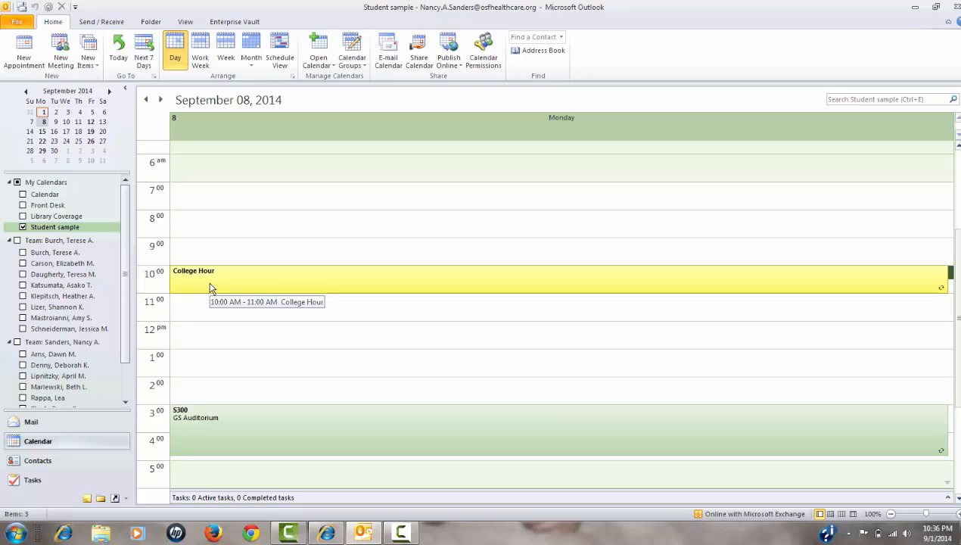
Check College Hour on September 15 and 22, 2014, and view the September 22 occurrence's details without changing them.
{"action": "left_click", "coordinate": [42, 131]}
{"action": "left_click", "coordinate": [42, 142]}
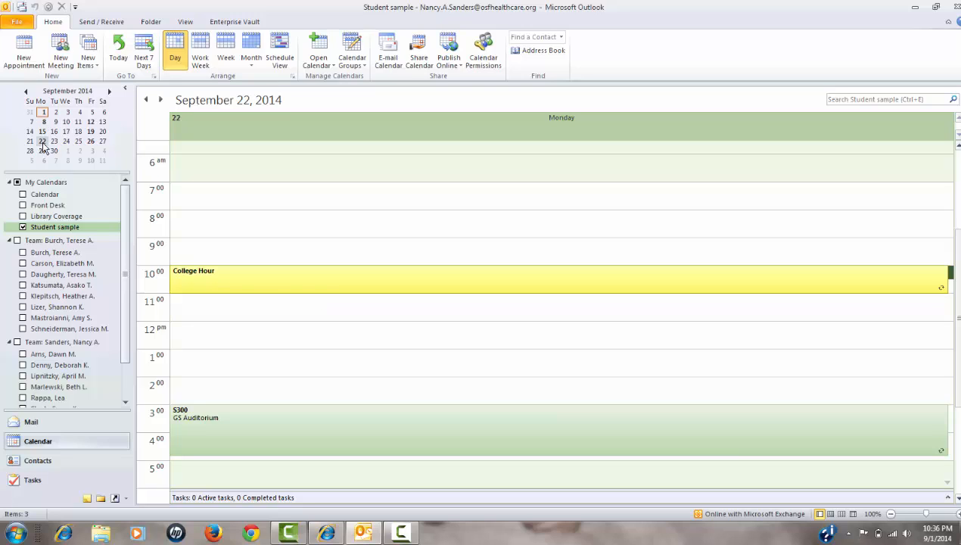
{"action": "left_click", "coordinate": [244, 290]}
{"action": "double_click", "coordinate": [244, 291]}
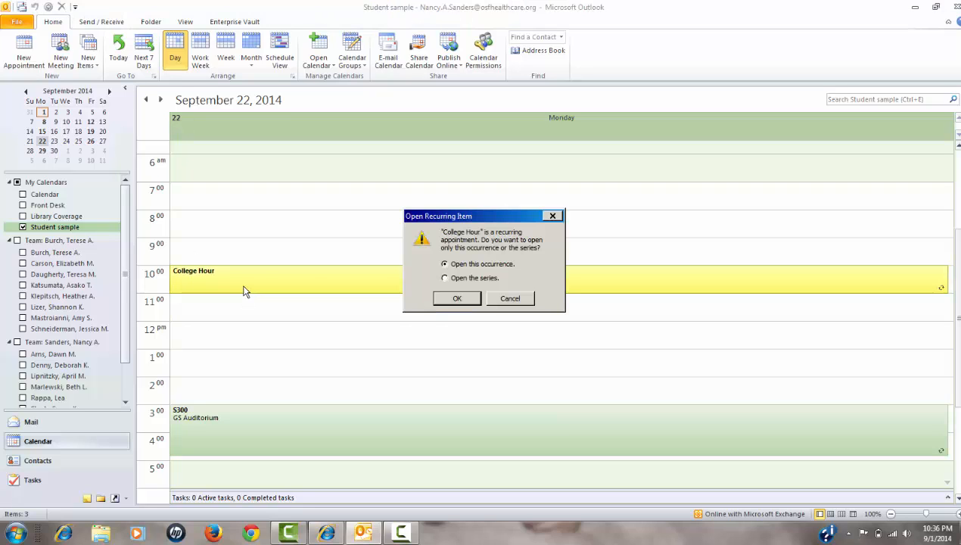
{"action": "left_click", "coordinate": [468, 301]}
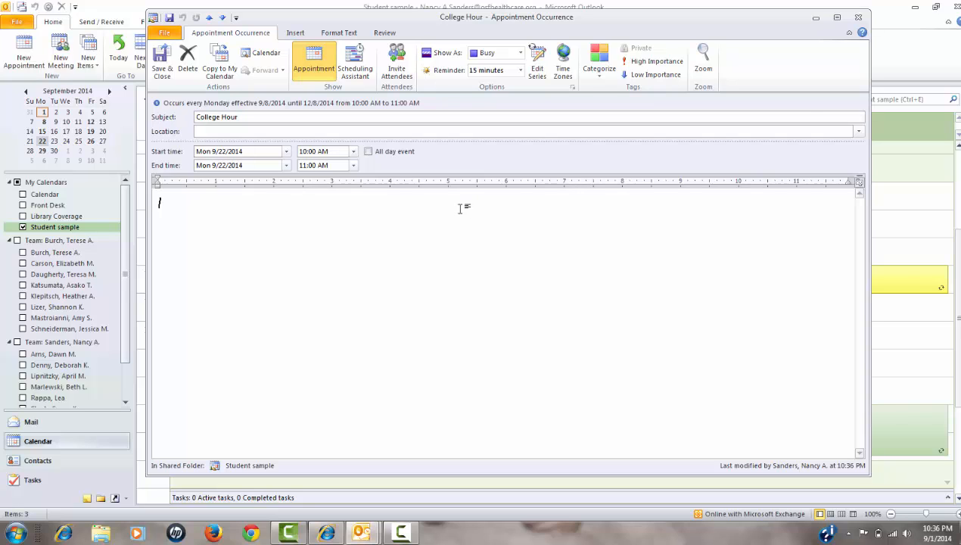
{"action": "left_click", "coordinate": [859, 16]}
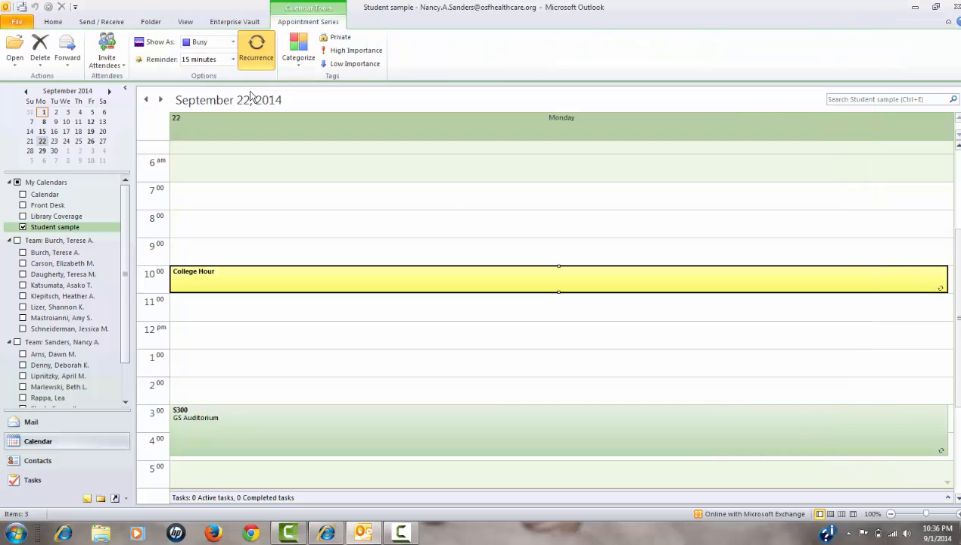
Open only the September 8, 2014 occurrence of College Hour and enter "Emergency Code Manual" in its notes.
{"action": "left_click", "coordinate": [43, 122]}
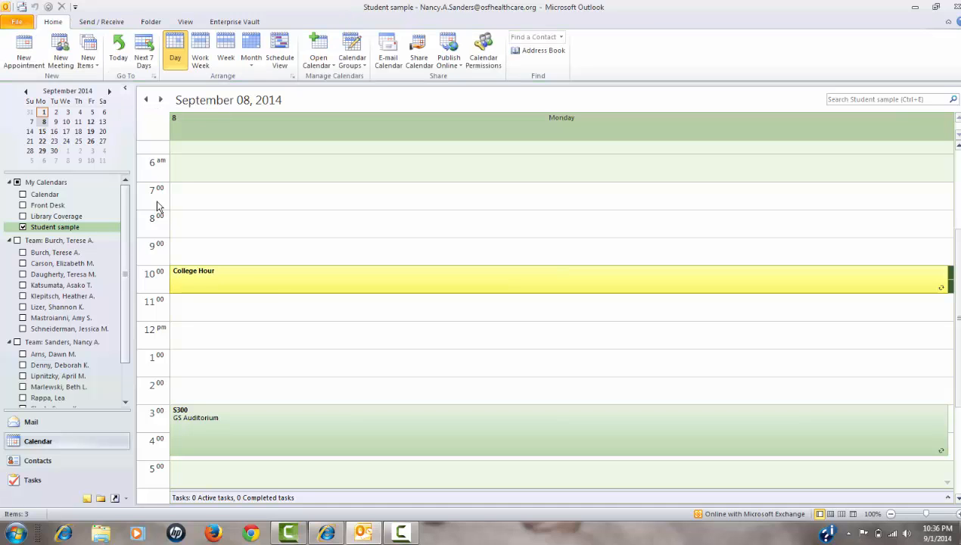
{"action": "double_click", "coordinate": [279, 292]}
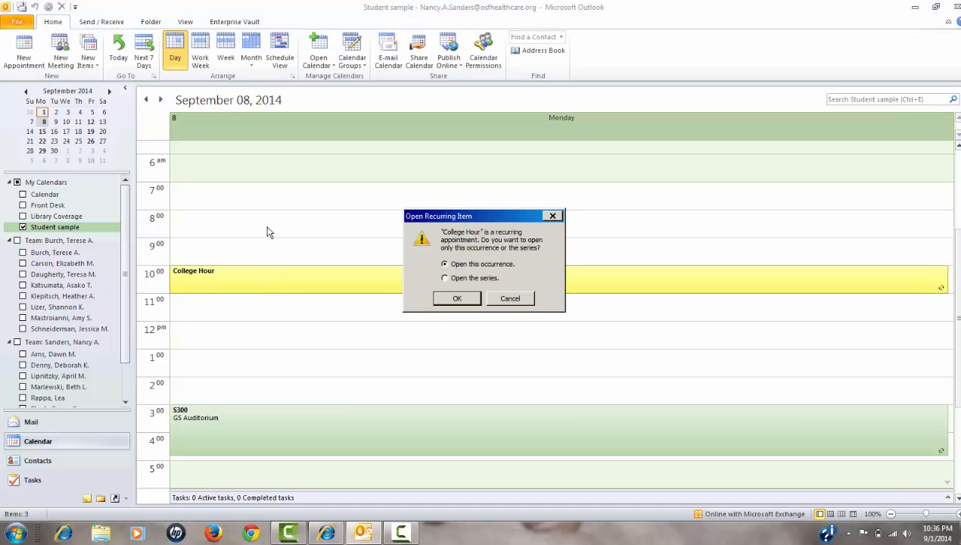
{"action": "left_click", "coordinate": [454, 299]}
{"action": "left_click", "coordinate": [207, 203]}
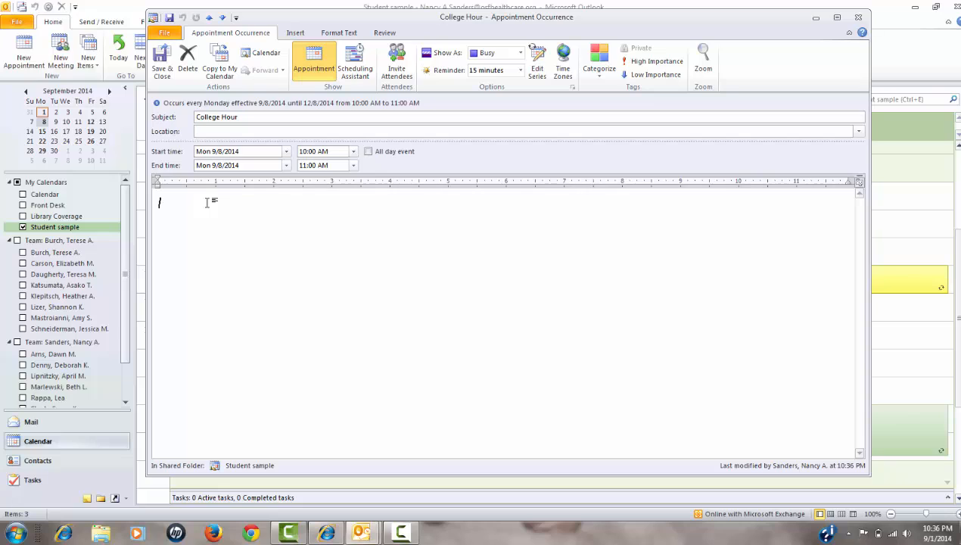
{"action": "type", "text": "Emergency"}
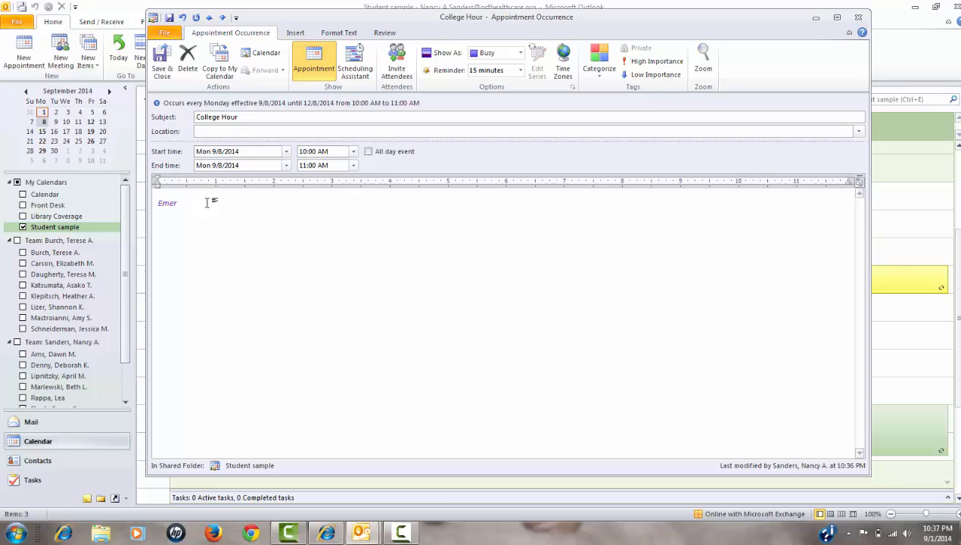
{"action": "key", "text": "BackSpace"}
{"action": "key", "text": "BackSpace"}
{"action": "key", "text": "BackSpace"}
{"action": "type", "text": "ncy Code Manual"}
Set the occurrence's location to GS Auditorium and its start time to 10:15 AM, and save it.
{"action": "left_click", "coordinate": [206, 130]}
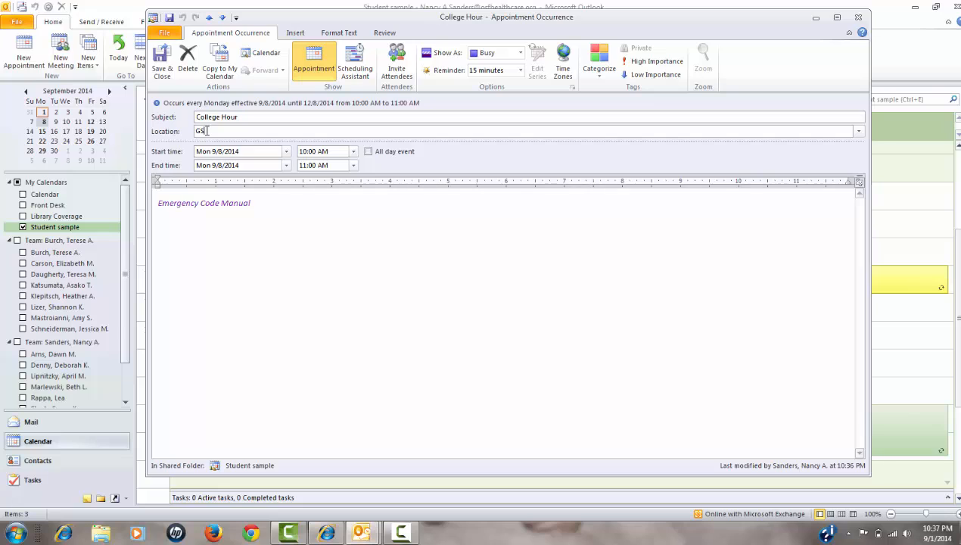
{"action": "type", "text": "Auditorium"}
{"action": "left_click_drag", "start_coordinate": [316, 150], "coordinate": [309, 151]}
{"action": "type", "text": "15"}
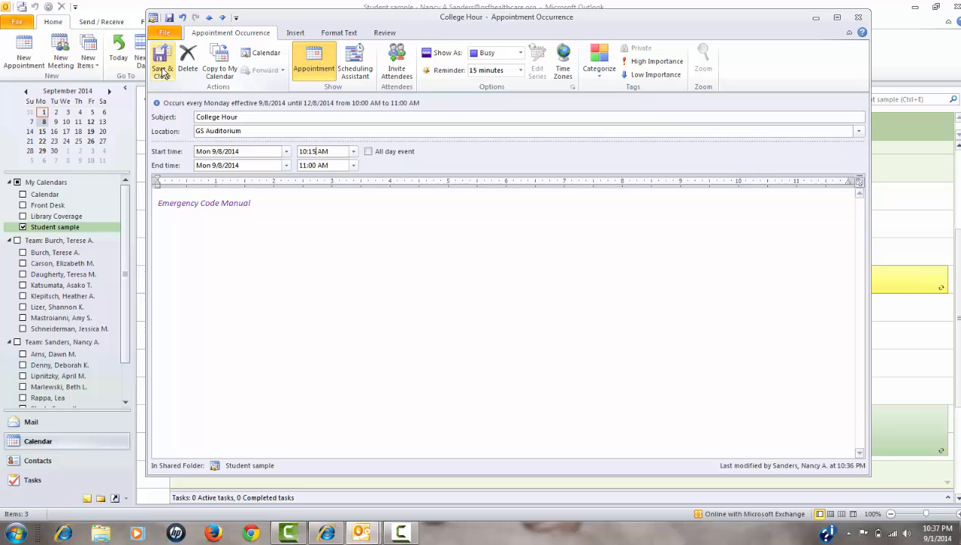
{"action": "left_click", "coordinate": [338, 260]}
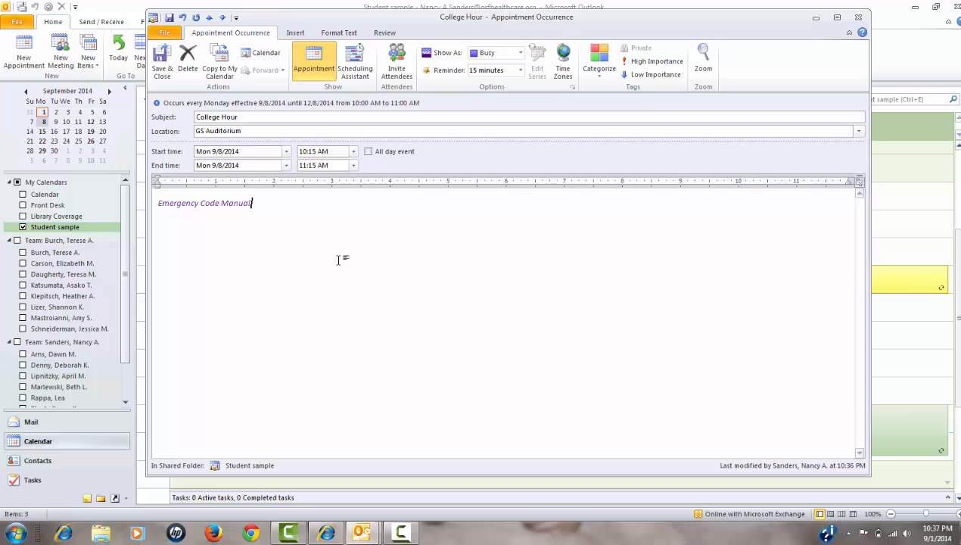
{"action": "left_click", "coordinate": [164, 67]}
Check the College Hour entry on September 15, 2014, and switch to the mail view.
{"action": "left_click", "coordinate": [42, 131]}
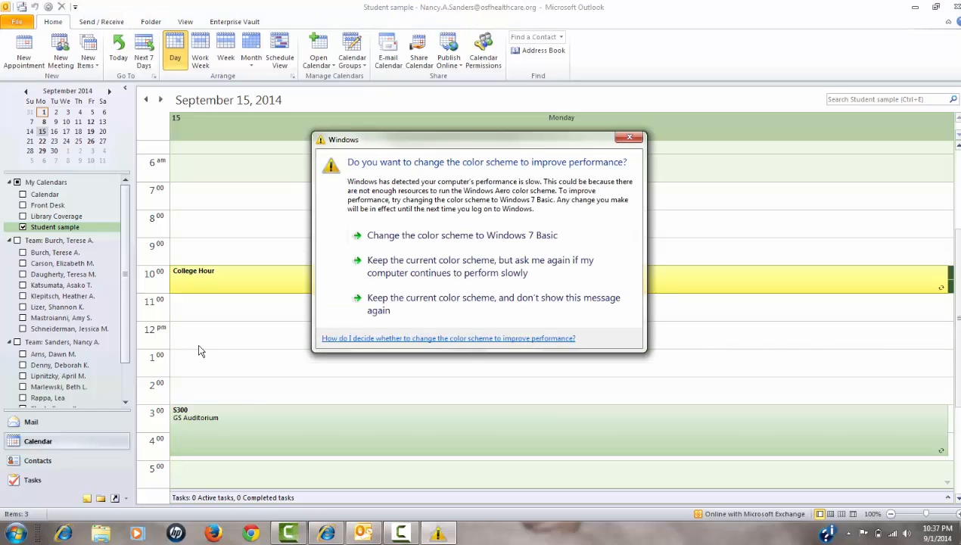
{"action": "left_click", "coordinate": [629, 139]}
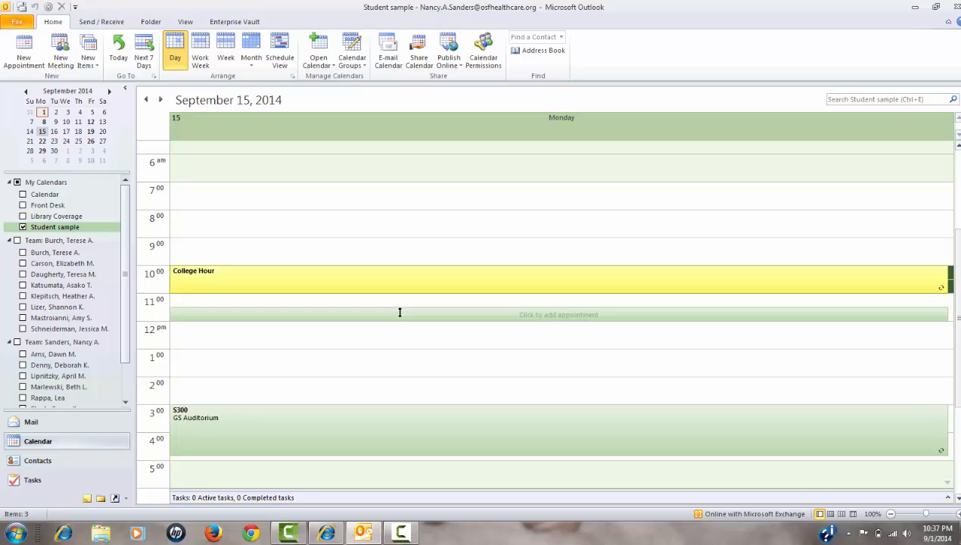
{"action": "left_click", "coordinate": [42, 424]}
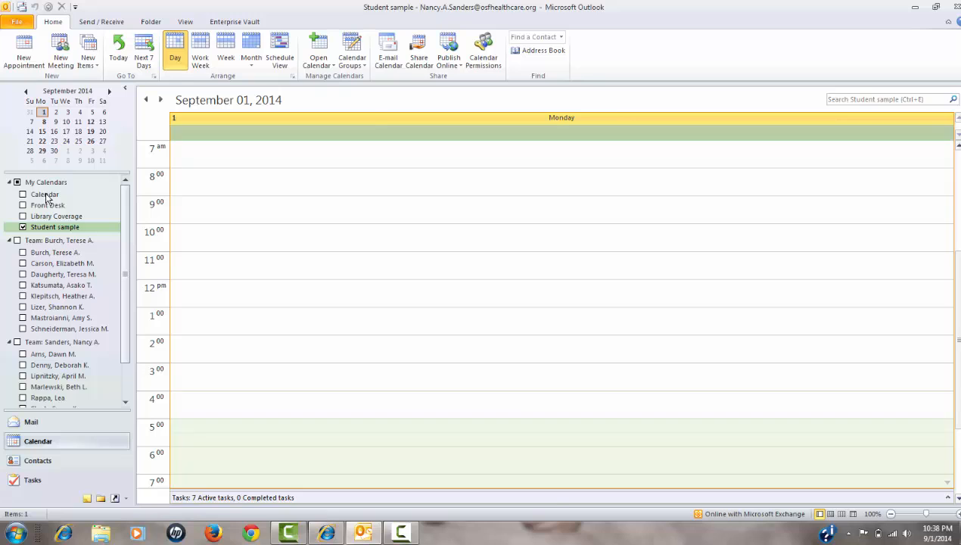
Compare the main Calendar with the Student sample side by side for September 2 to 9, 2014, and return to the inbox.
{"action": "left_click", "coordinate": [47, 196]}
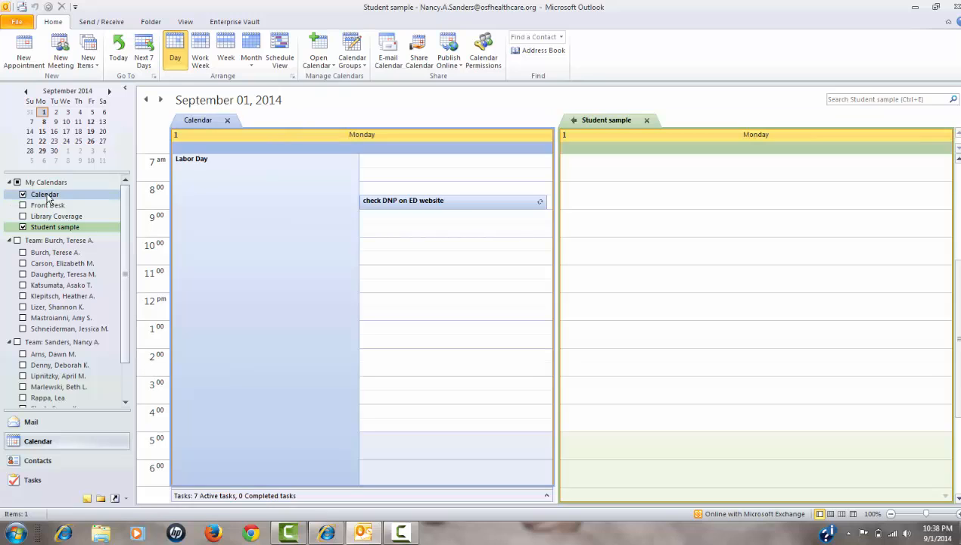
{"action": "left_click", "coordinate": [56, 112]}
{"action": "left_click", "coordinate": [67, 113]}
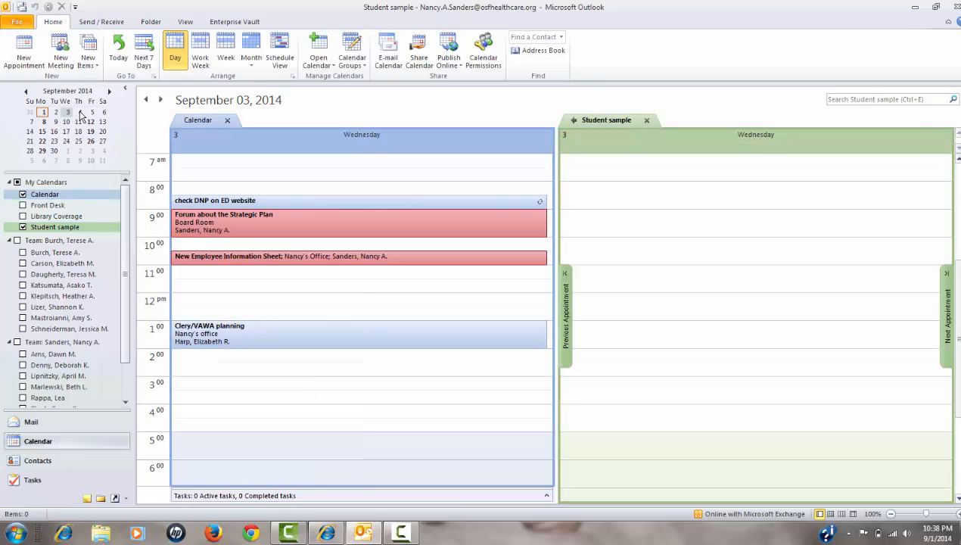
{"action": "left_click", "coordinate": [78, 113]}
{"action": "left_click", "coordinate": [91, 112]}
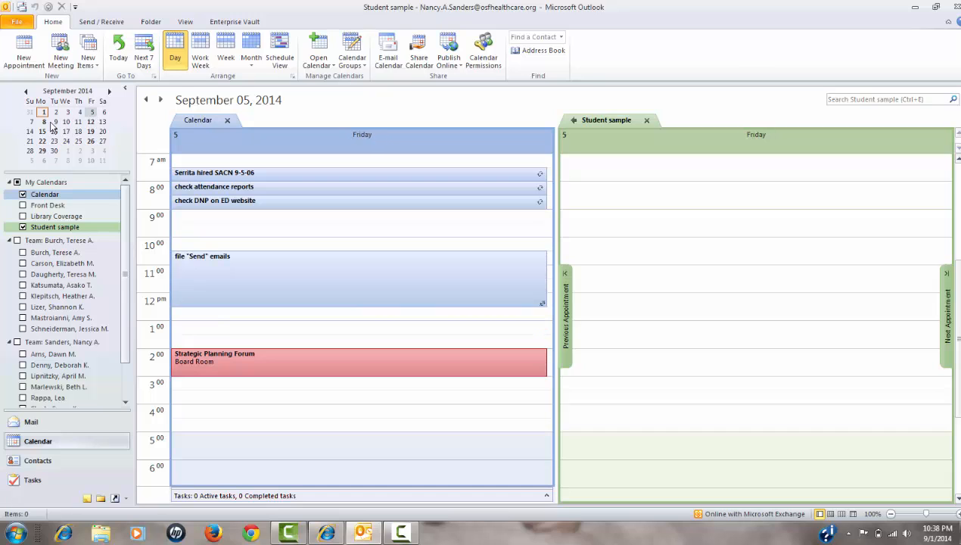
{"action": "left_click", "coordinate": [44, 121]}
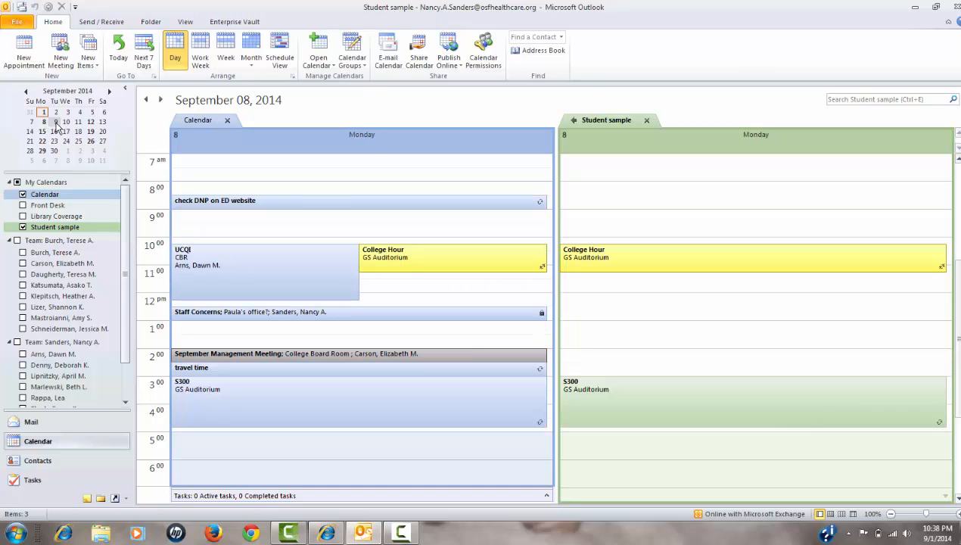
{"action": "left_click", "coordinate": [56, 121]}
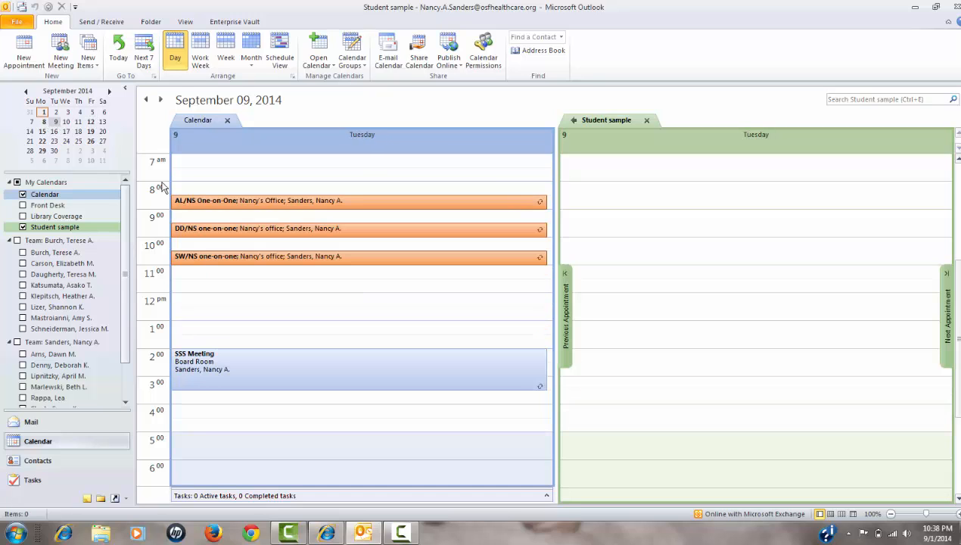
{"action": "left_click", "coordinate": [77, 423]}
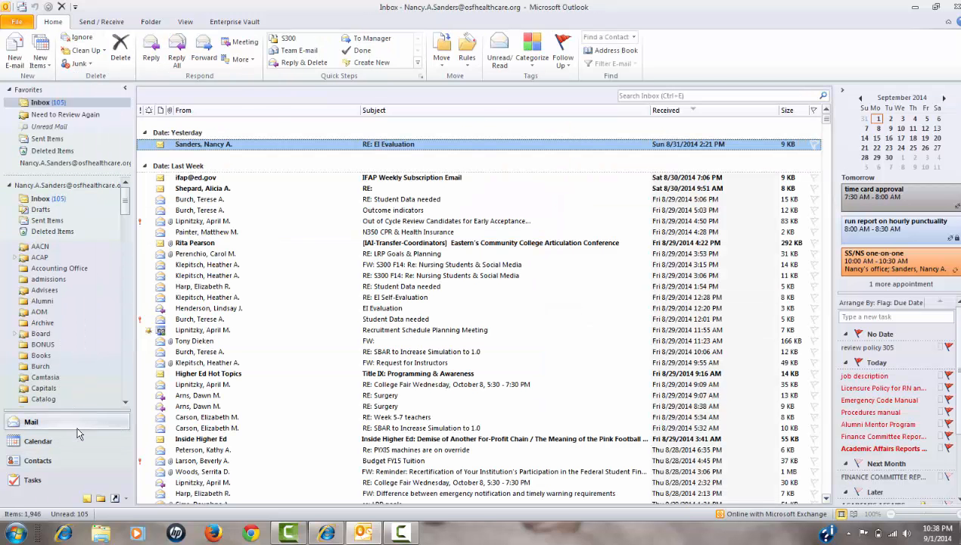